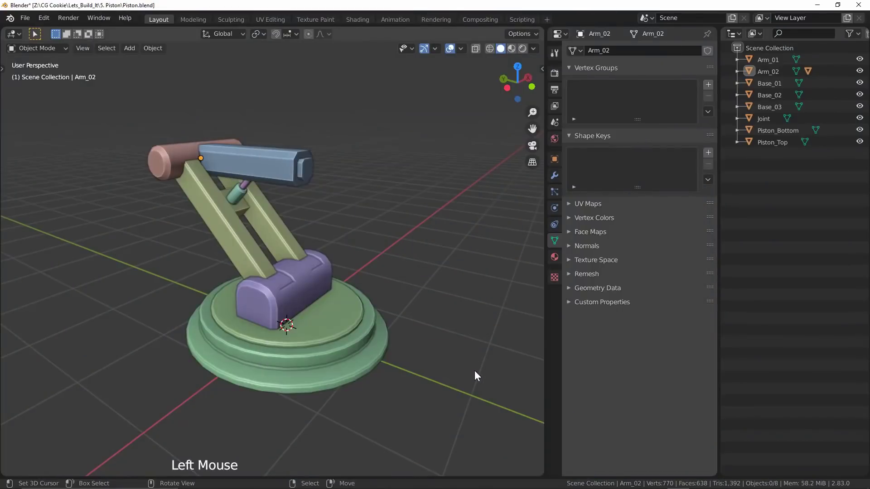
Expand Arm_02 in the Outliner and unhide the Fist object on the arm's end.
middle_click_drag(475, 371, 412, 349)
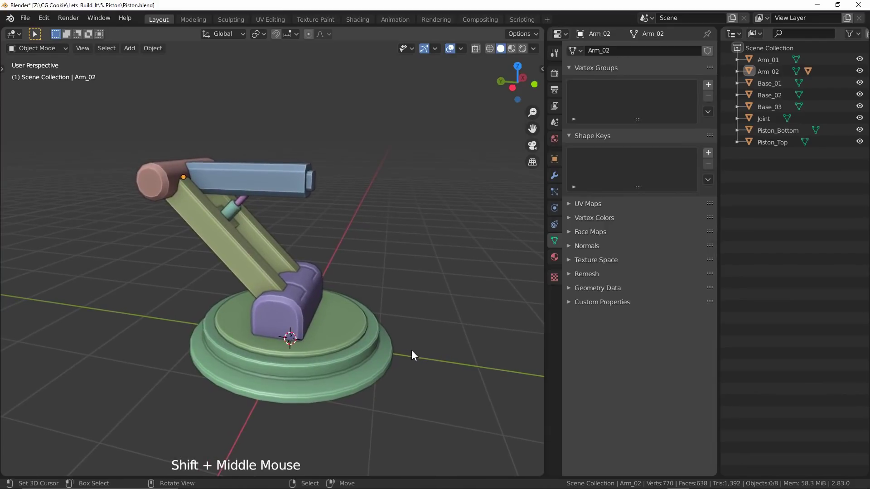
left_click(738, 72)
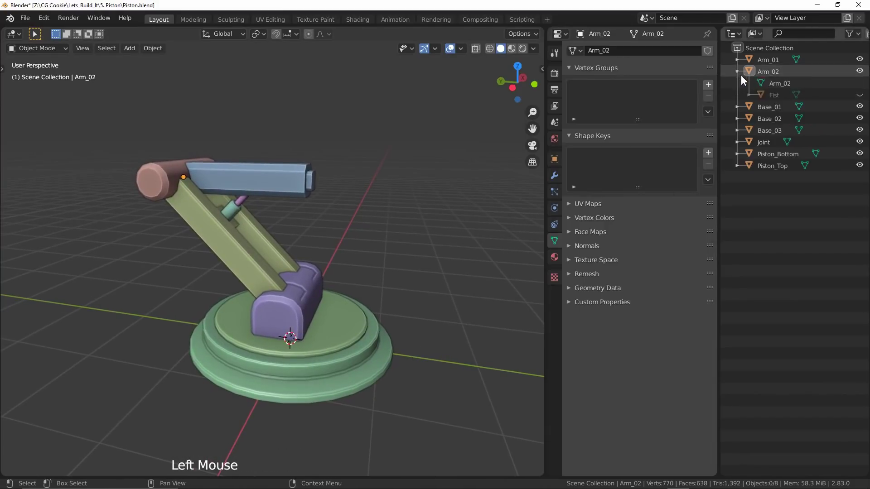
left_click(859, 94)
middle_click_drag(488, 351, 467, 349)
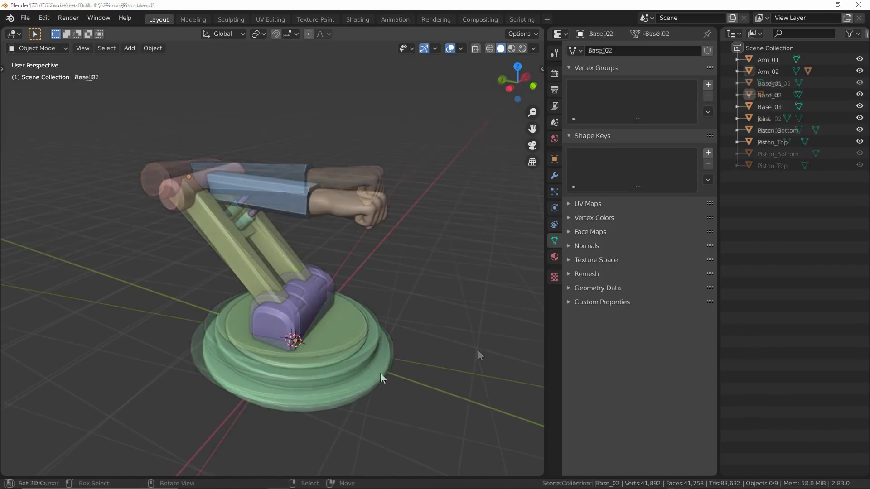
middle_click_drag(478, 350, 423, 347)
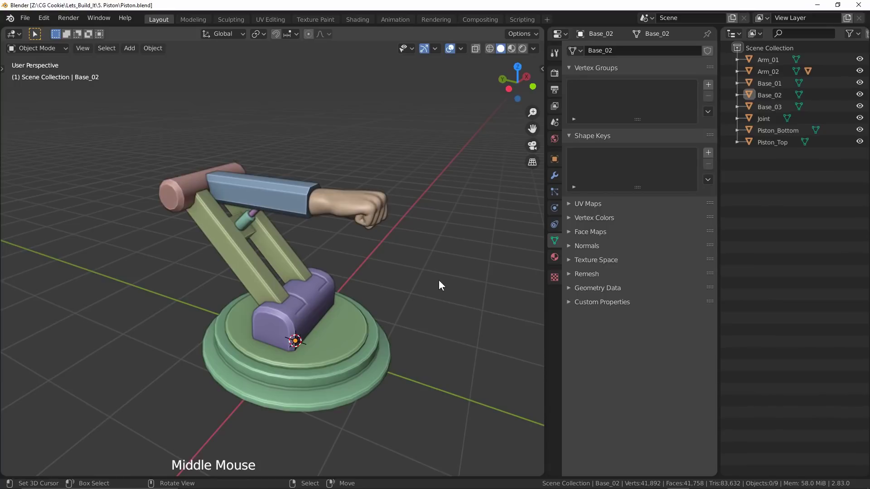
Add a single-bone armature at the 3D cursor, displayed In Front of the meshes.
key("shift+a")
mouse_move(435, 275)
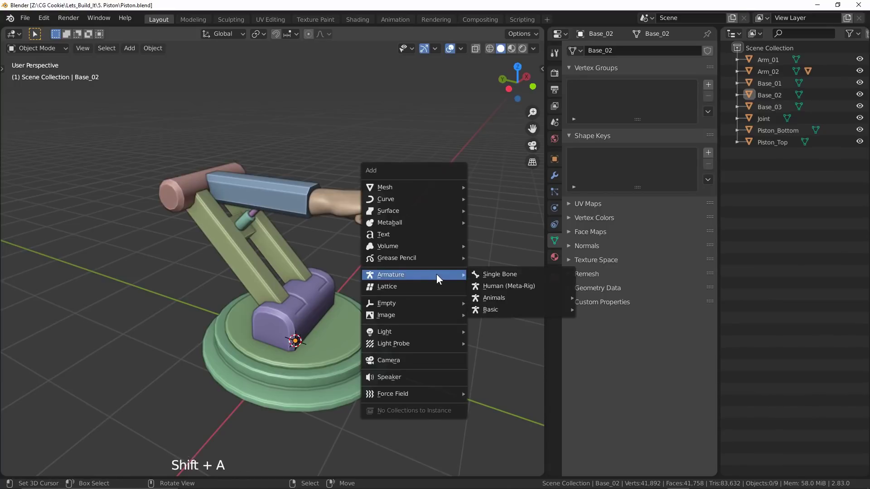
left_click(488, 276)
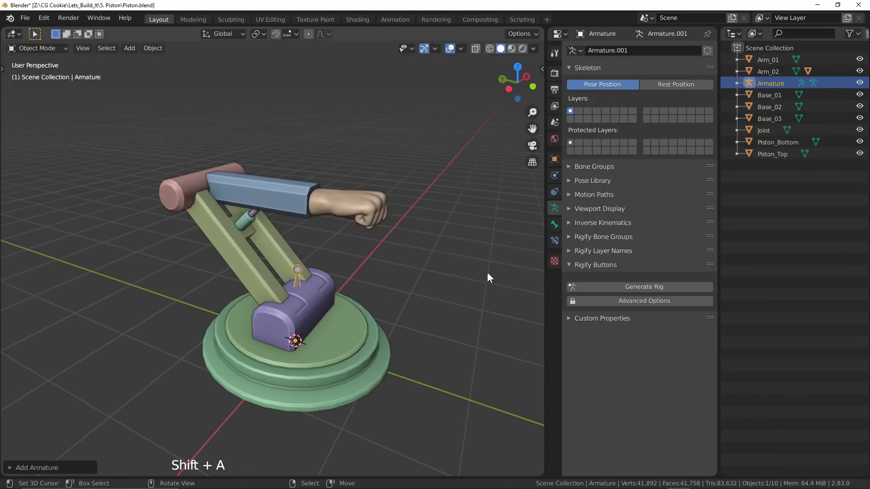
left_click(606, 209)
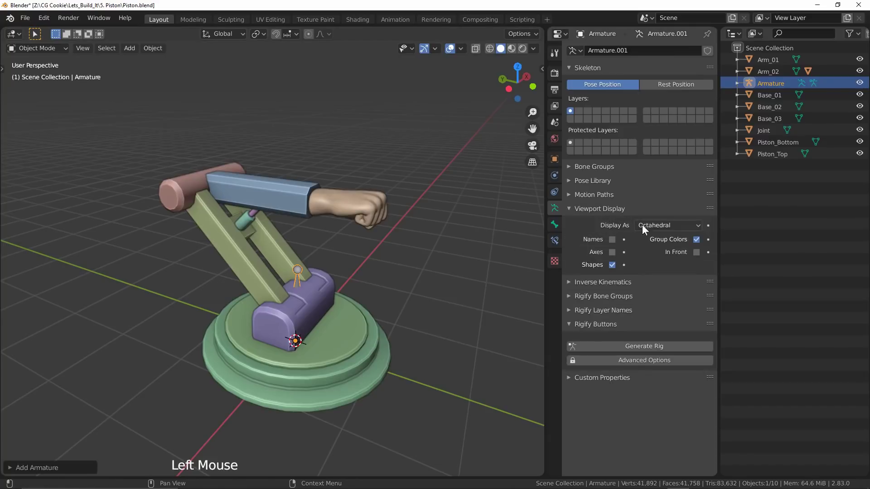
left_click(686, 252)
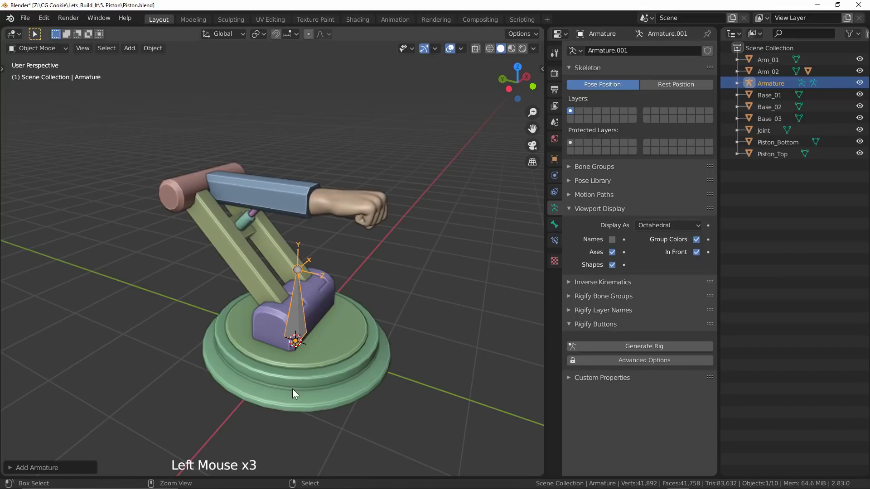
middle_click_drag(292, 389, 397, 331, "ctrl")
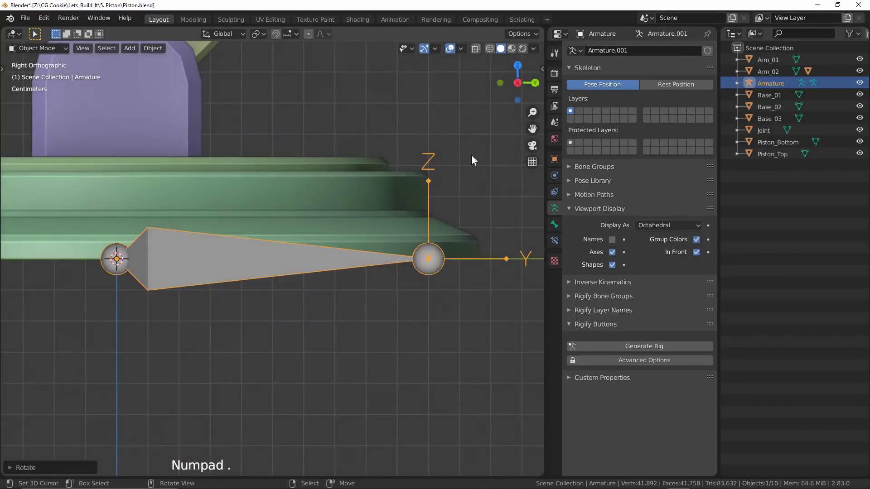
Rename the armature object to Root and switch to the Right side view.
middle_click_drag(471, 154, 341, 403)
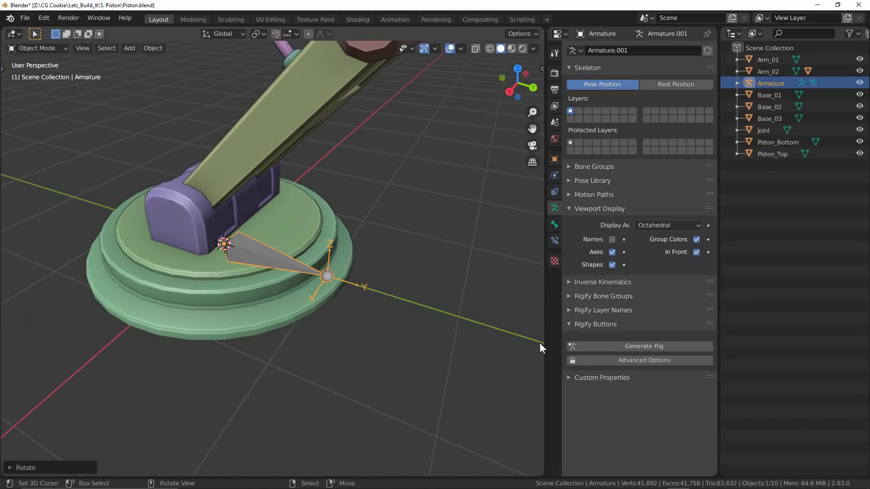
middle_click_drag(239, 371, 283, 337)
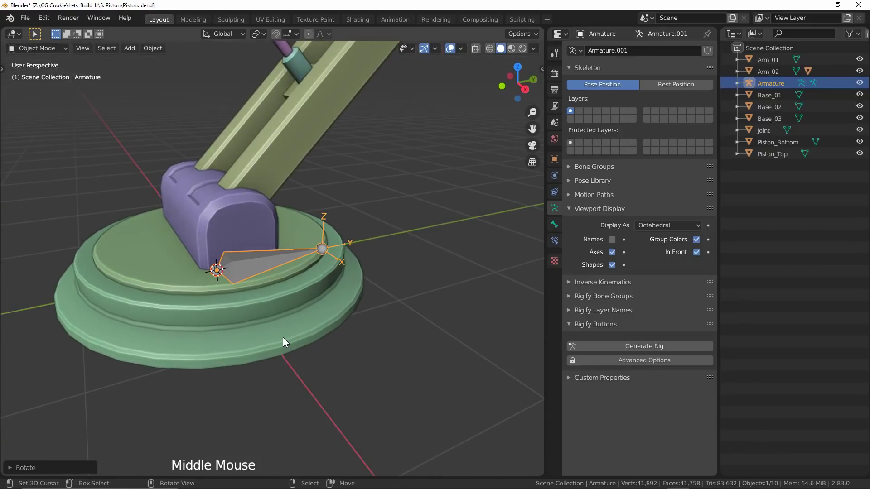
key("F2")
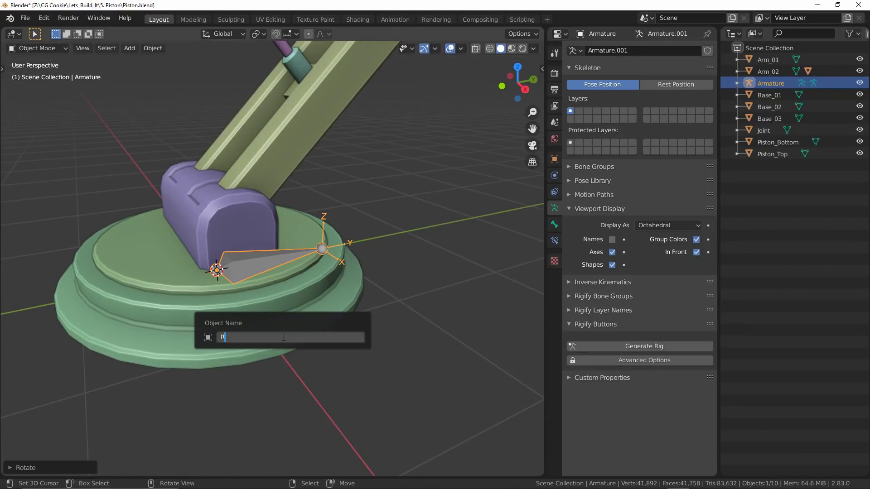
key("Return")
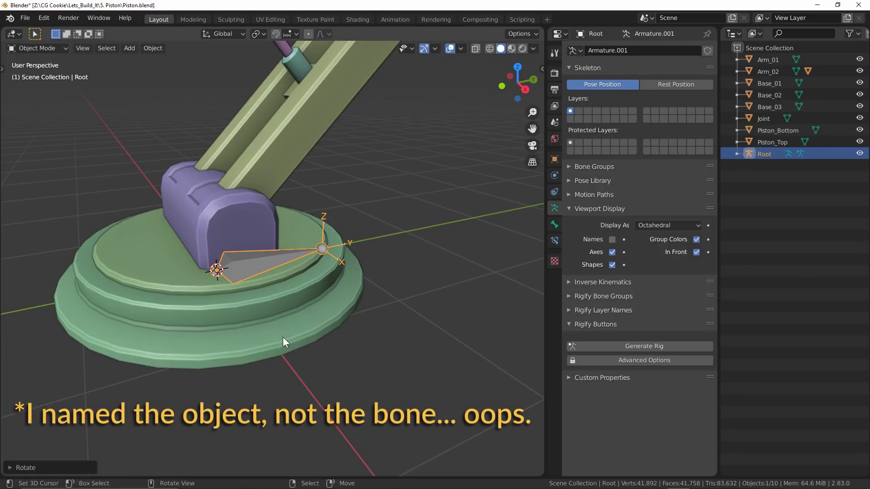
key("KP_3")
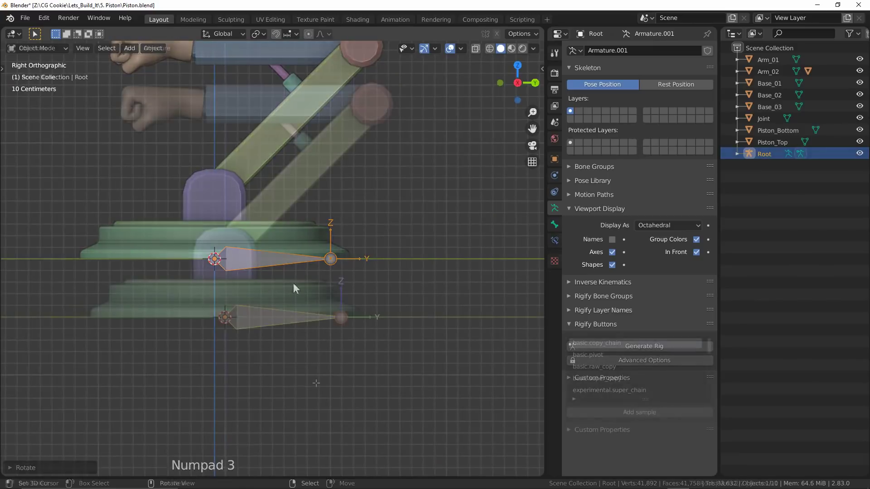
Duplicate the base bone and tilt it to follow the lower arm.
key("shift+d")
left_click(287, 307)
key("r")
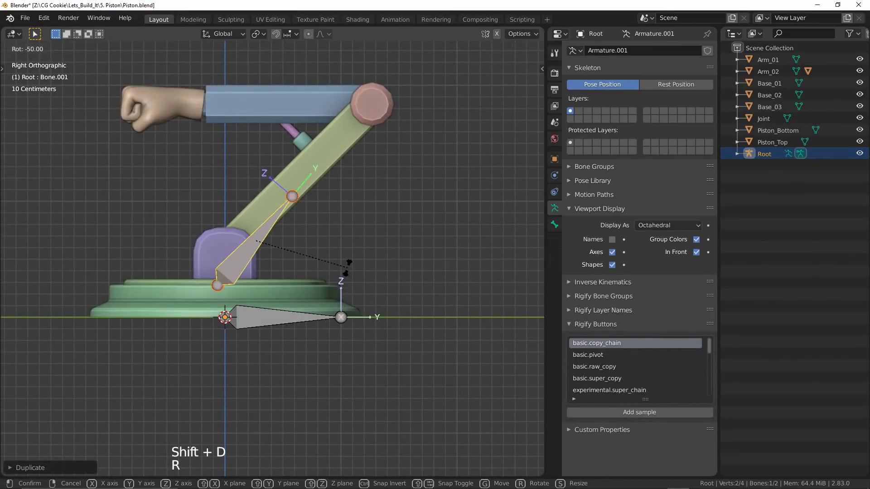
key("r")
key("g")
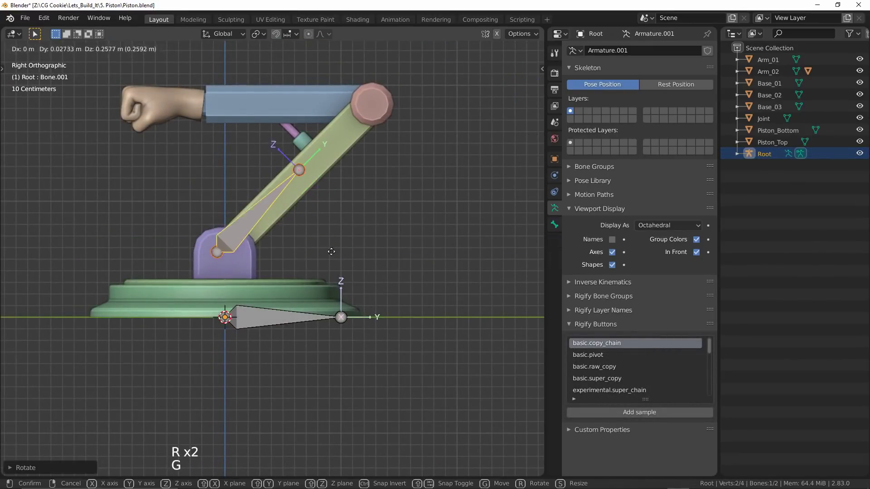
left_click(359, 238)
middle_click_drag(293, 188, 320, 236, "shift")
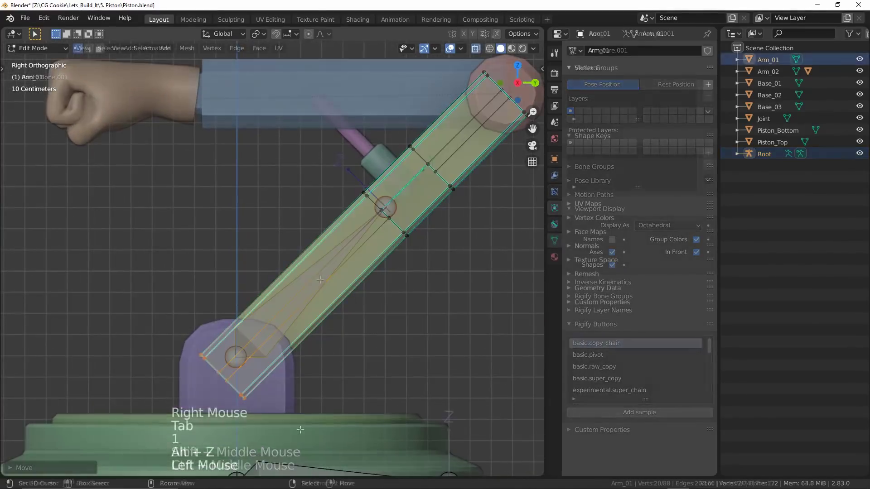
middle_click_drag(353, 335, 390, 253, "shift")
Snap the lower bone's base joint onto the lower arm pivot via the 3D cursor.
key("shift+s")
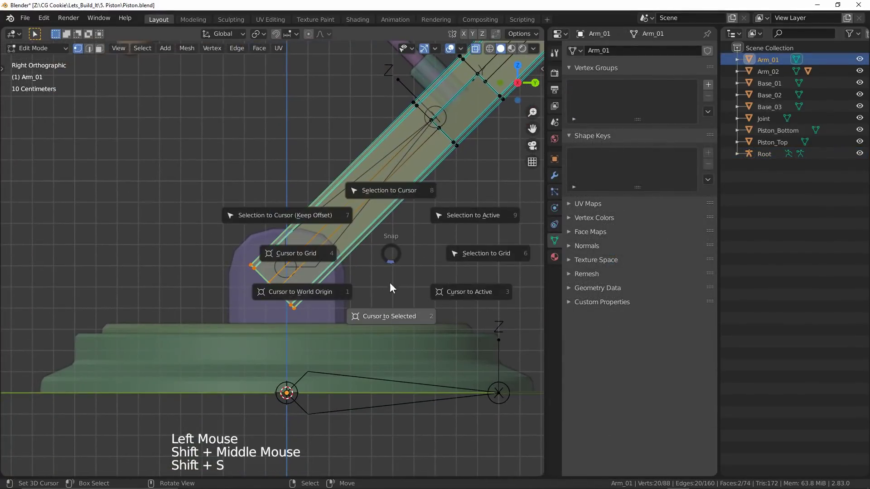
key("Tab")
right_click(294, 263)
right_click(294, 263)
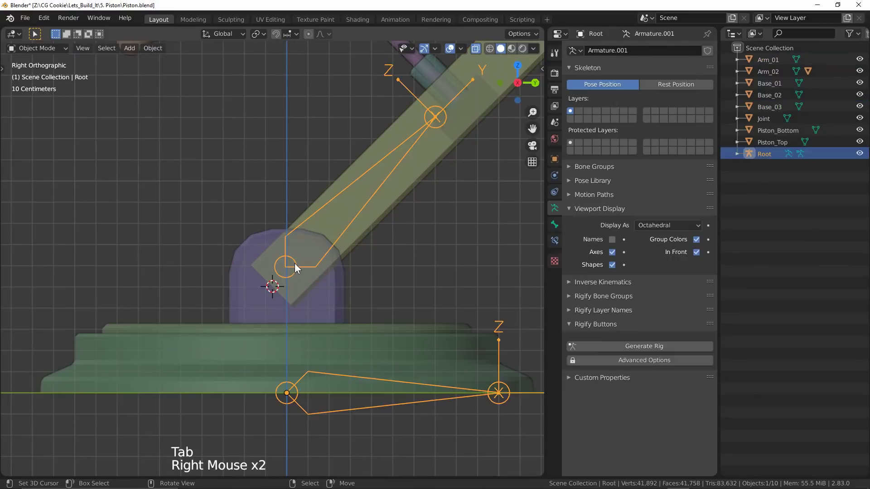
key("Tab")
right_click(408, 390)
key("shift+s")
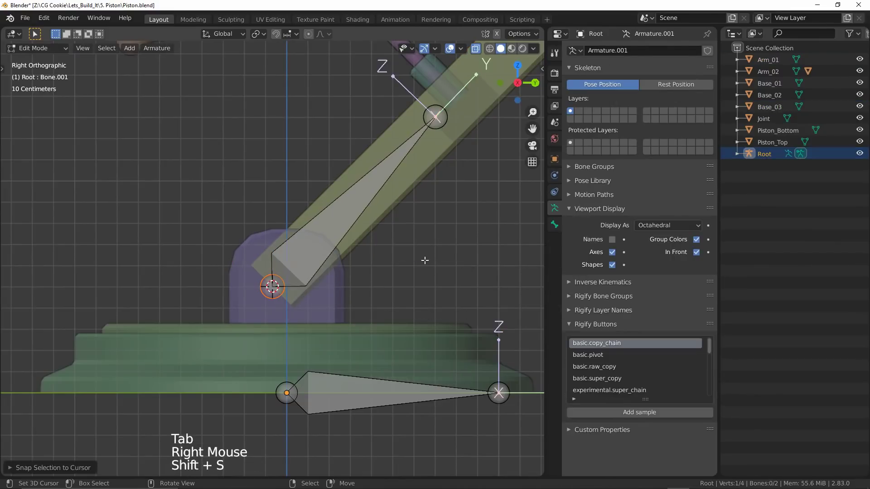
middle_click_drag(425, 260, 222, 432, "shift")
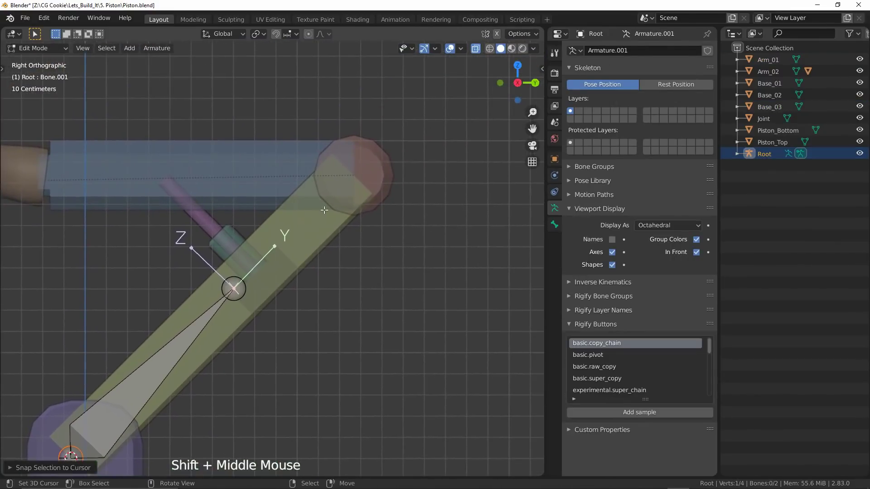
key("Tab")
Extrude a second bone from the elbow and snap its tip to the fist.
right_click(327, 213)
key("Tab")
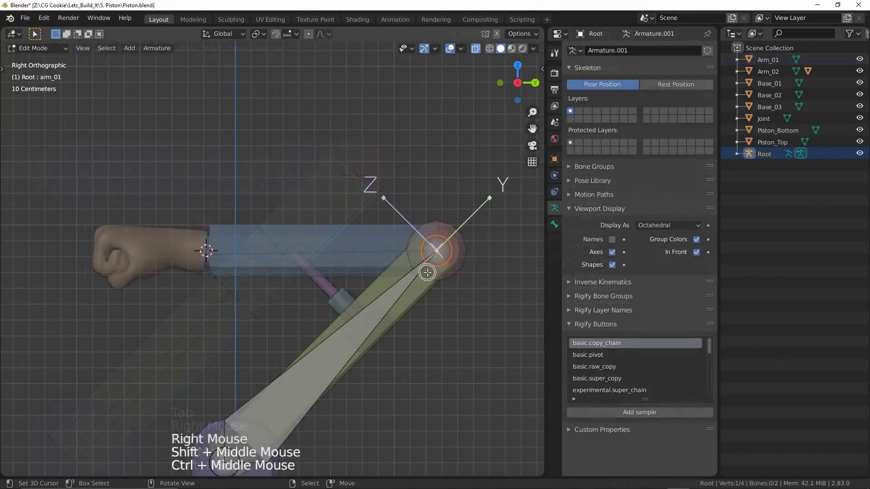
key("e")
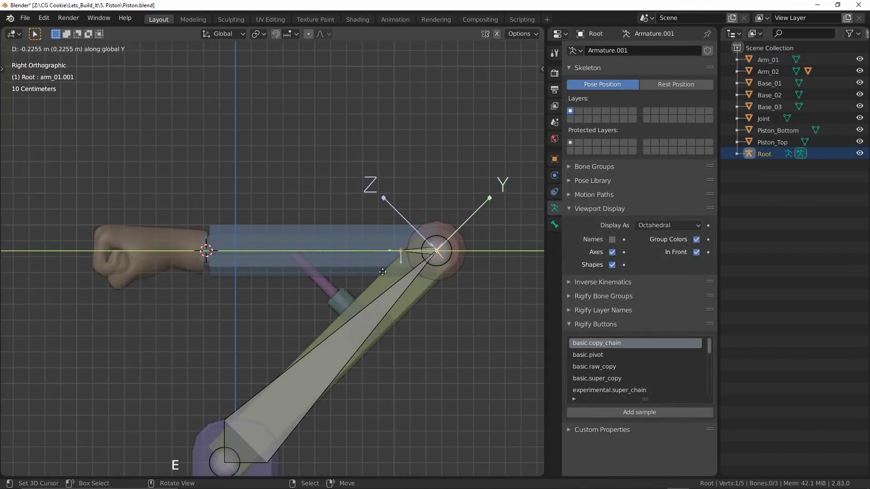
left_click(257, 280)
key("shift+s")
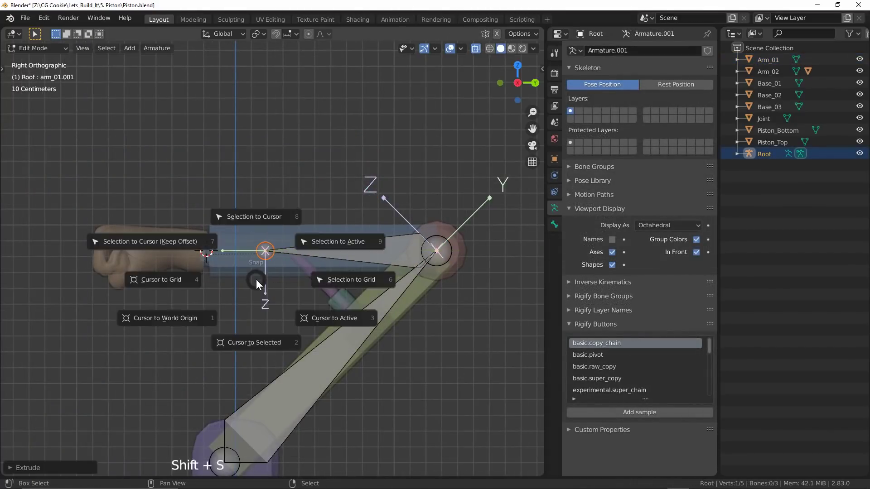
left_click(261, 242)
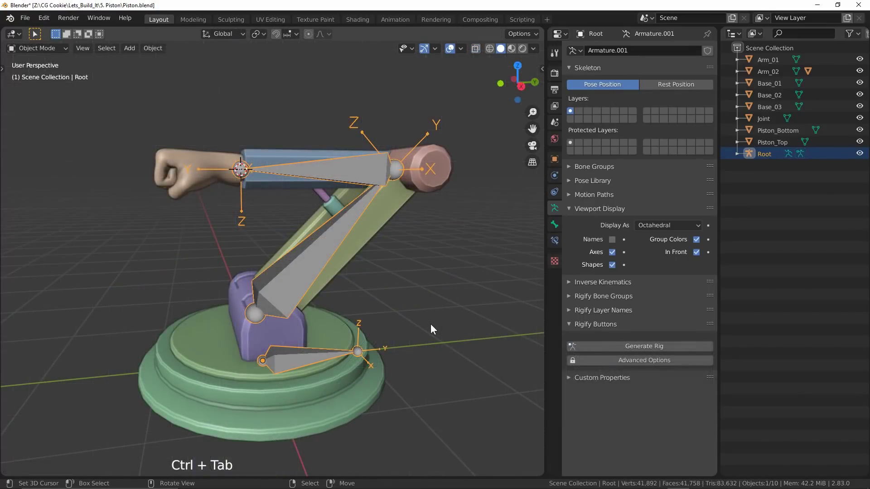
Test-rotate the lower arm, arm_02 and base bones in Pose Mode, cancelling each, then enter Edit Mode.
key("ctrl+Tab")
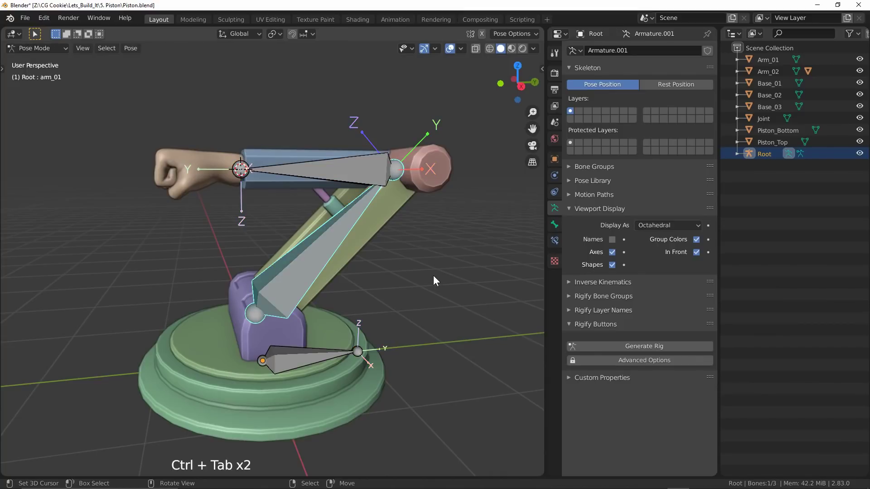
right_click(335, 247)
key("r")
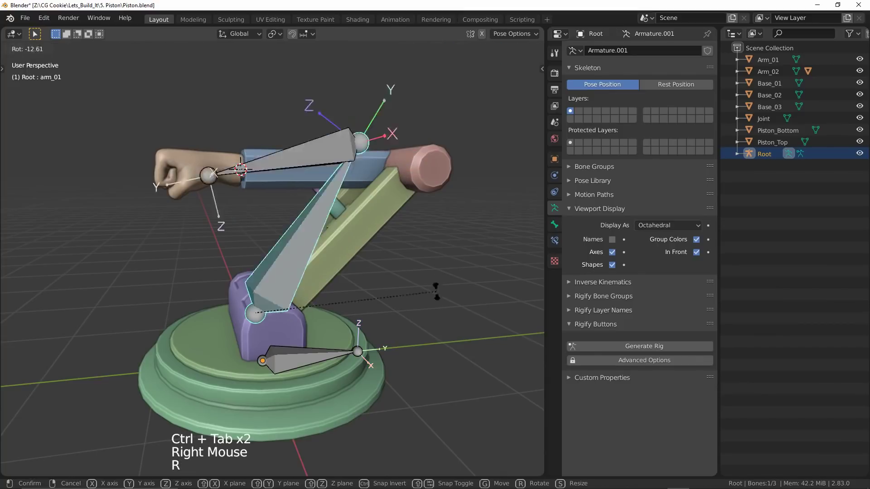
right_click(349, 192)
right_click(339, 173)
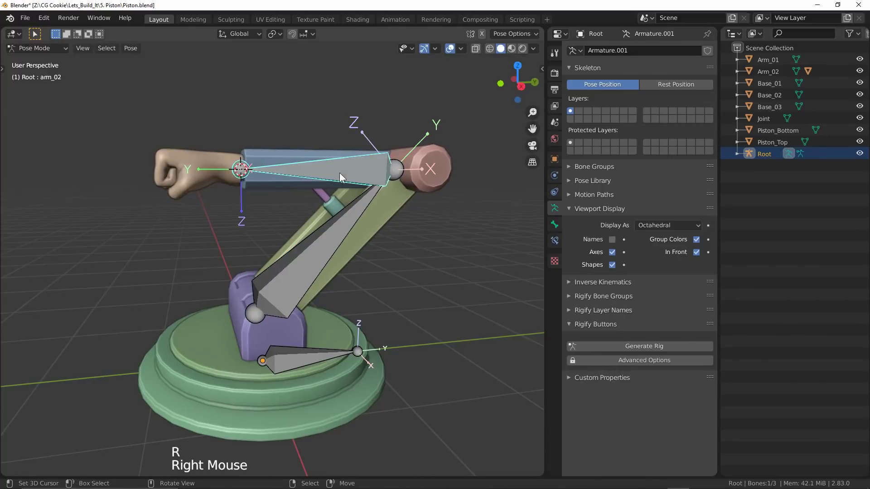
key("r")
right_click(471, 204)
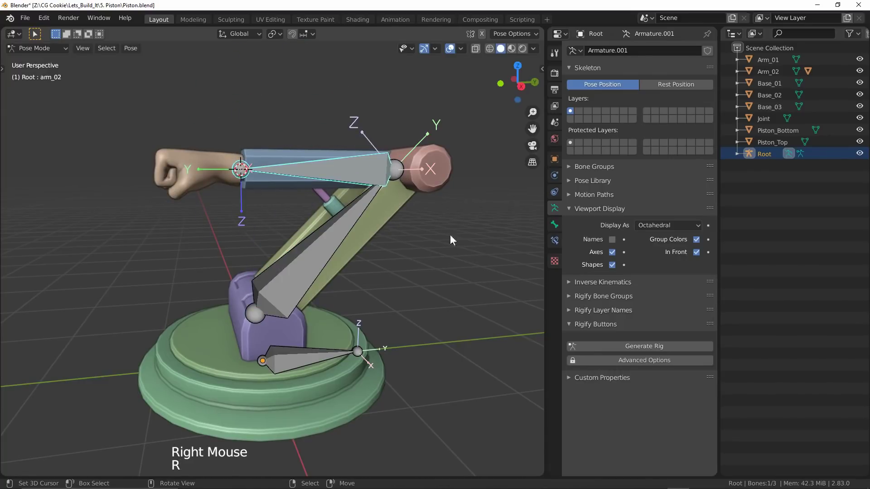
right_click(310, 360)
key("r")
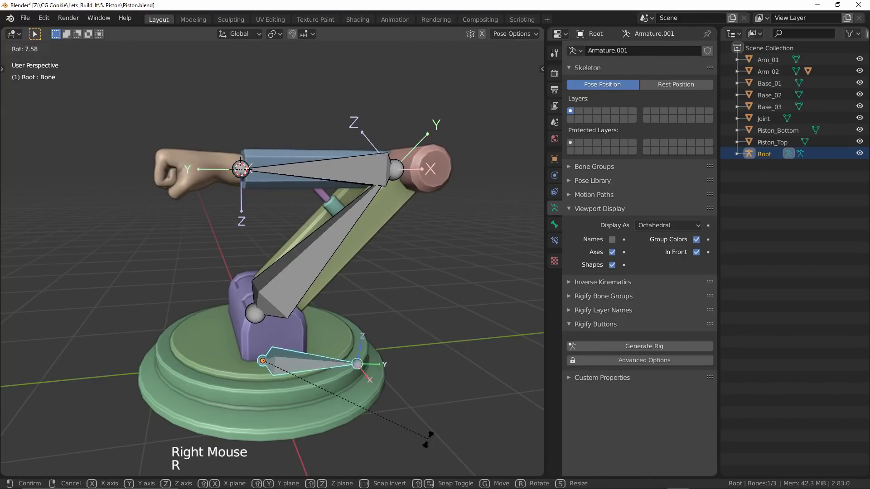
right_click(435, 453)
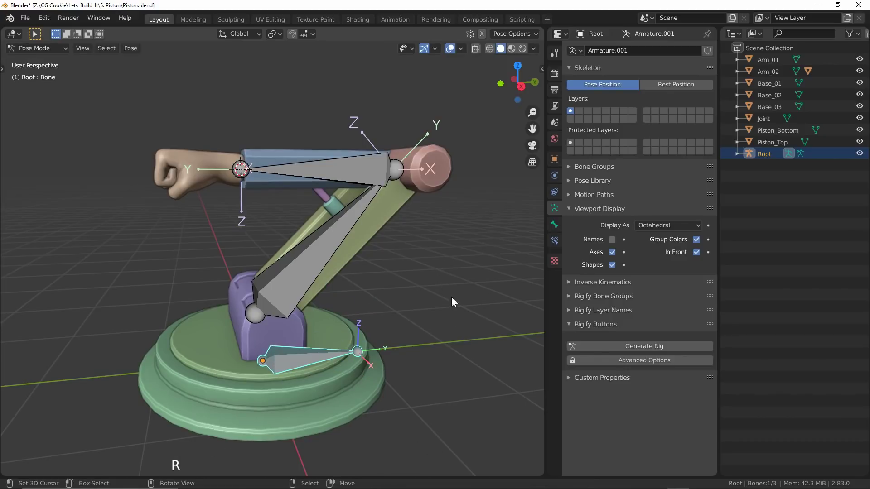
key("Tab")
Parent arm_01 to the base Bone with Keep Offset.
right_click(315, 252)
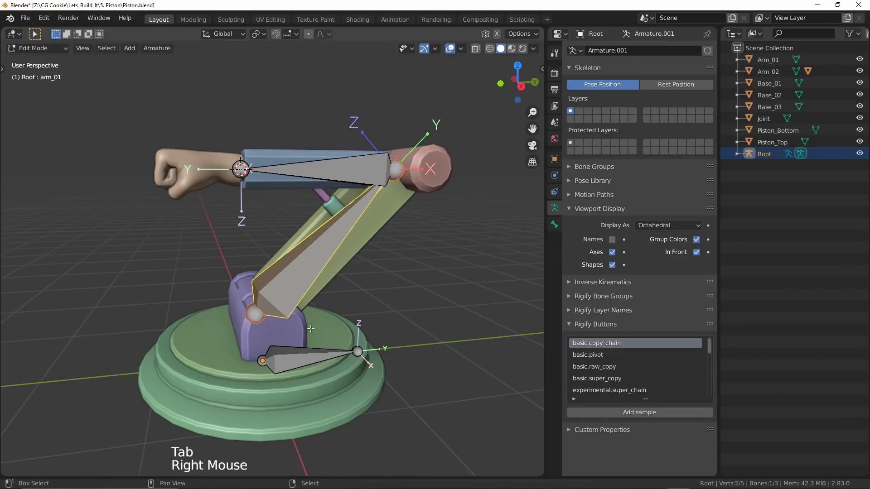
right_click(299, 364, "shift")
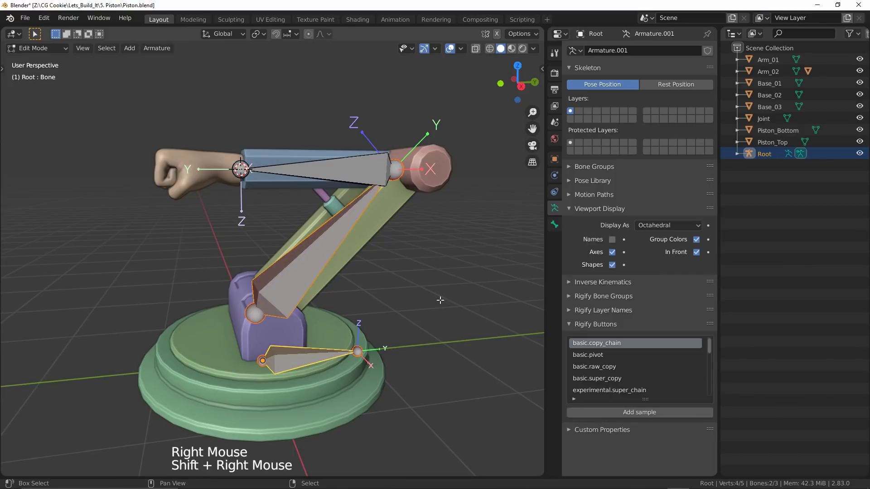
key("ctrl+p")
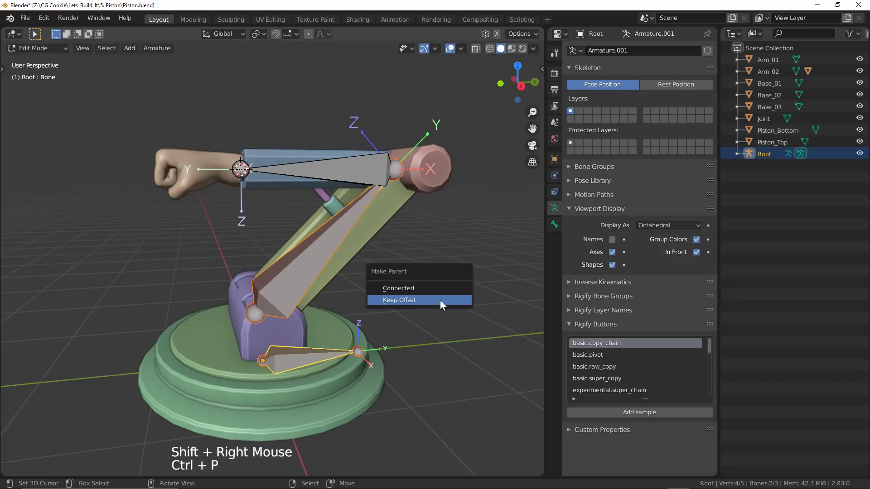
left_click(439, 300)
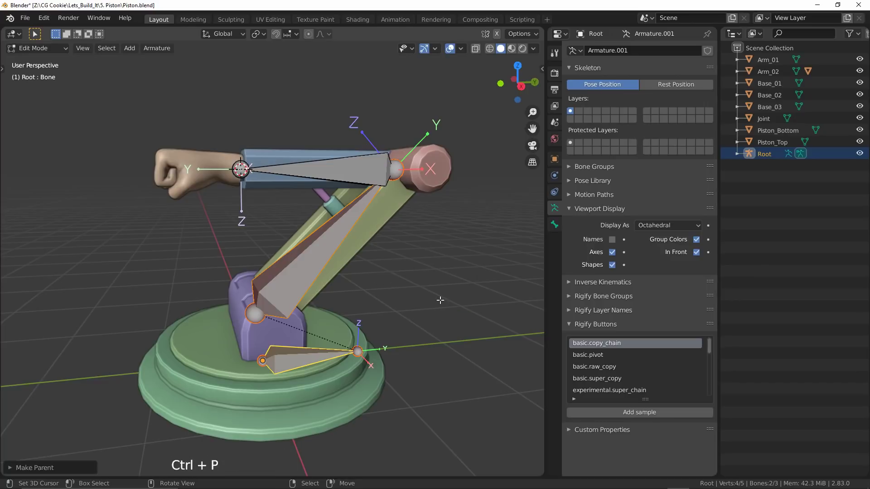
Rotate the base bone in Pose Mode to check the arm follows.
key("ctrl+Tab")
key("Tab")
right_click(305, 357)
key("r")
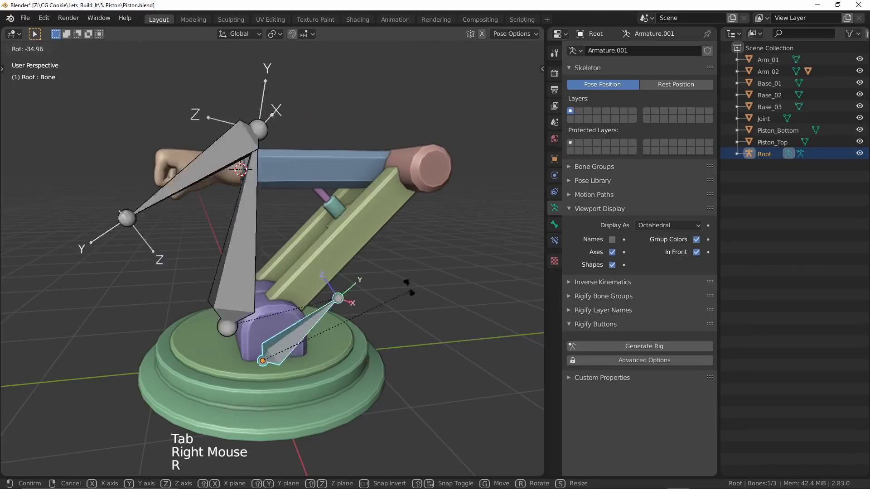
left_click(411, 411)
Set the armature's bone display to Stick in the right side view.
right_click(326, 235)
key("Tab")
key("KP_3")
middle_click_drag(326, 236, 326, 190, "ctrl")
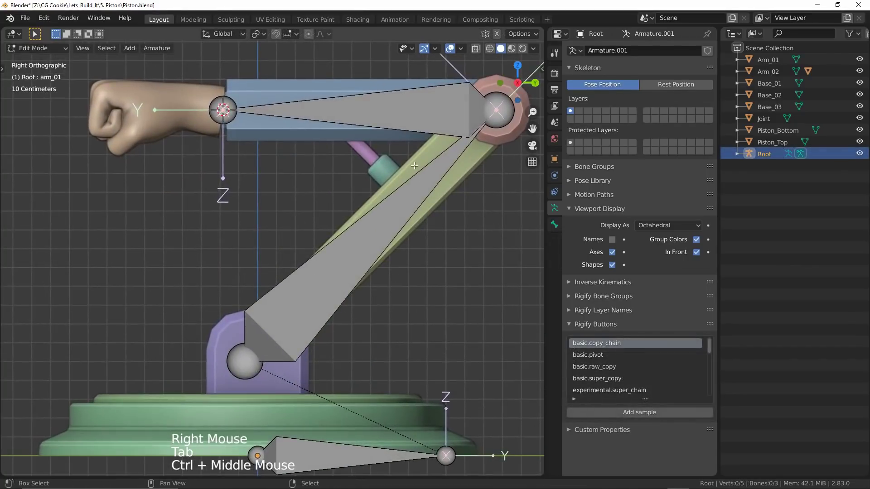
middle_click_drag(407, 166, 323, 226, "shift")
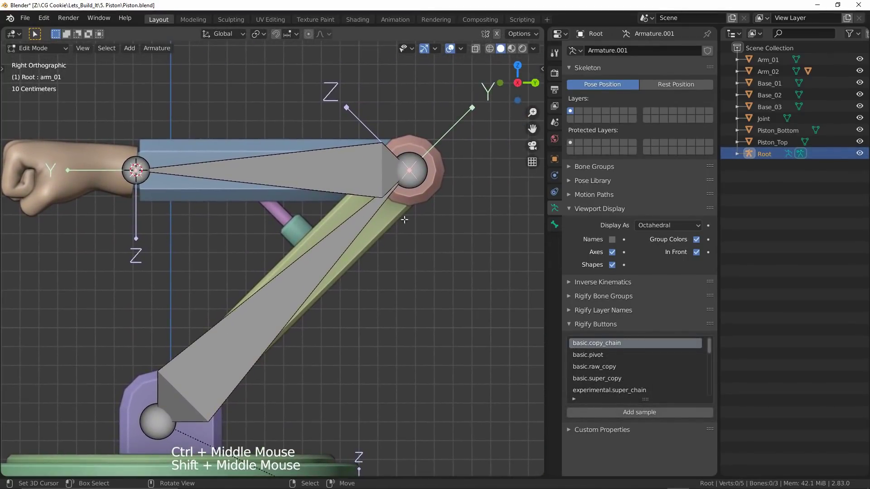
left_click(662, 224)
left_click(665, 250)
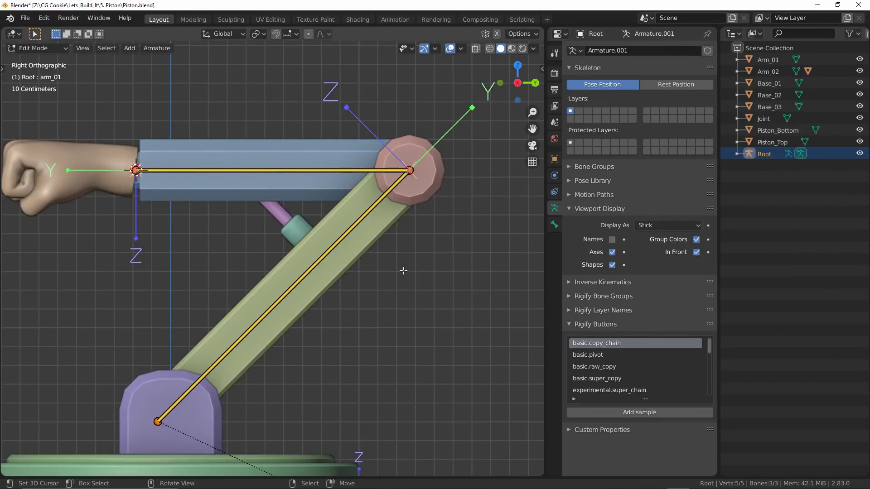
Duplicate the upper arm bone and snap the copy's end onto the piston origin.
middle_click_drag(333, 209, 348, 252, "shift")
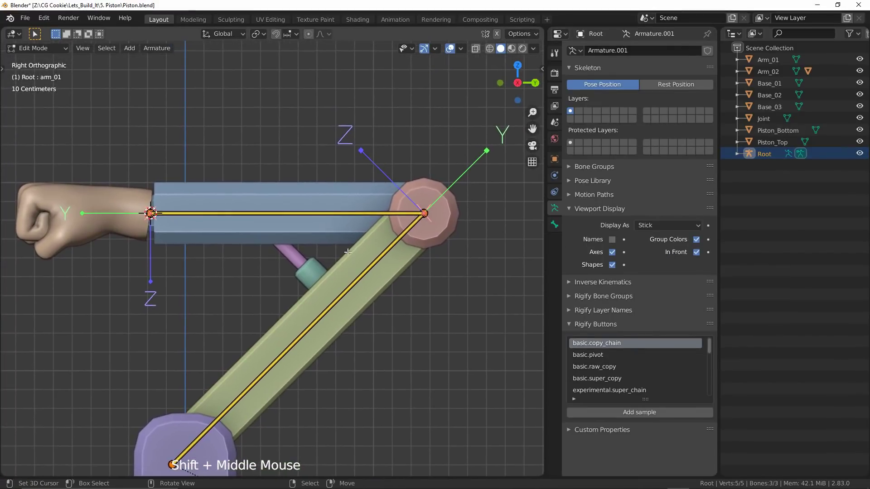
right_click(337, 215)
key("shift+d")
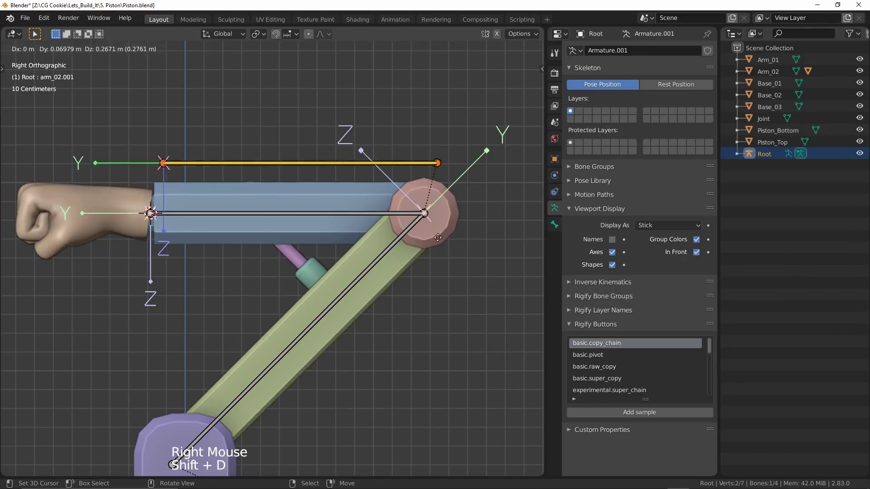
right_click(438, 237)
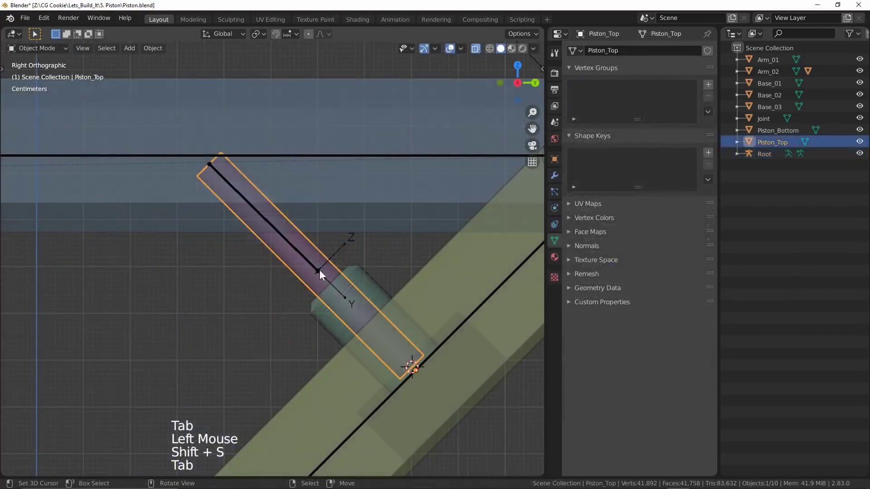
right_click(319, 271)
key("Tab")
right_click(319, 271)
key("shift+s")
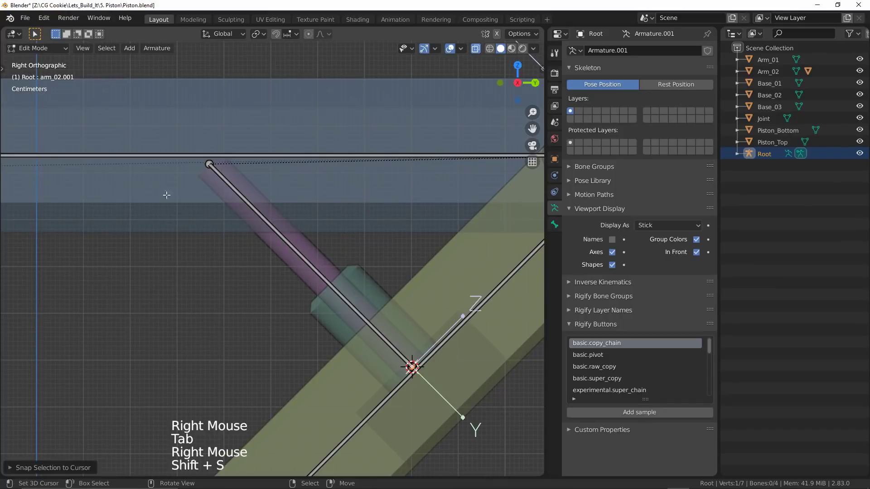
Shorten the duplicate along its own Y axis, in Normal orientation, to fit the piston rod.
middle_click_drag(166, 195, 124, 165, "shift")
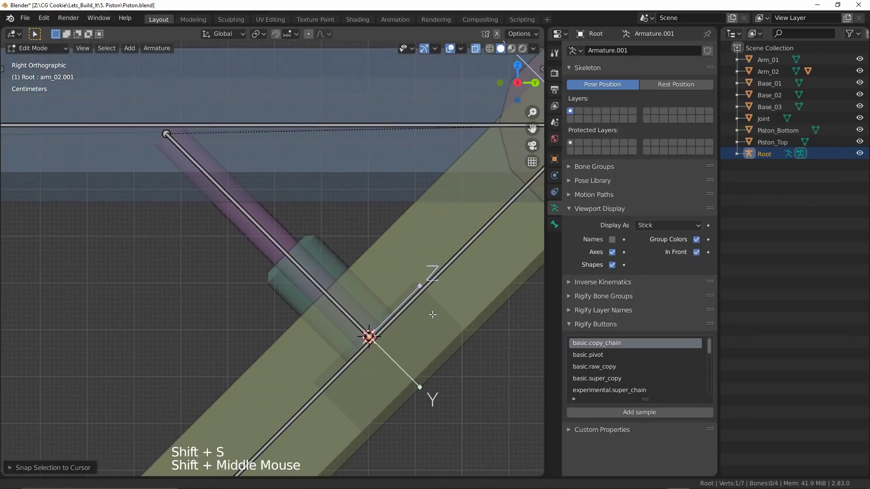
left_click(230, 38)
left_click(204, 89)
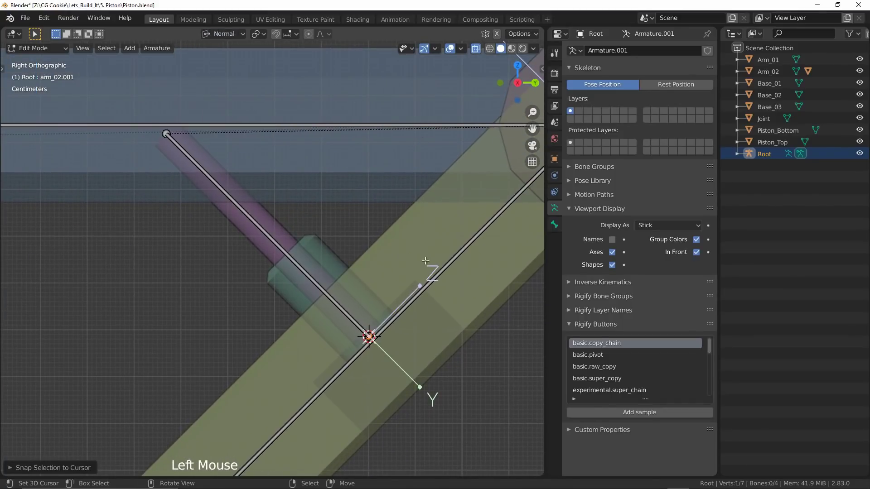
key("g")
key("y")
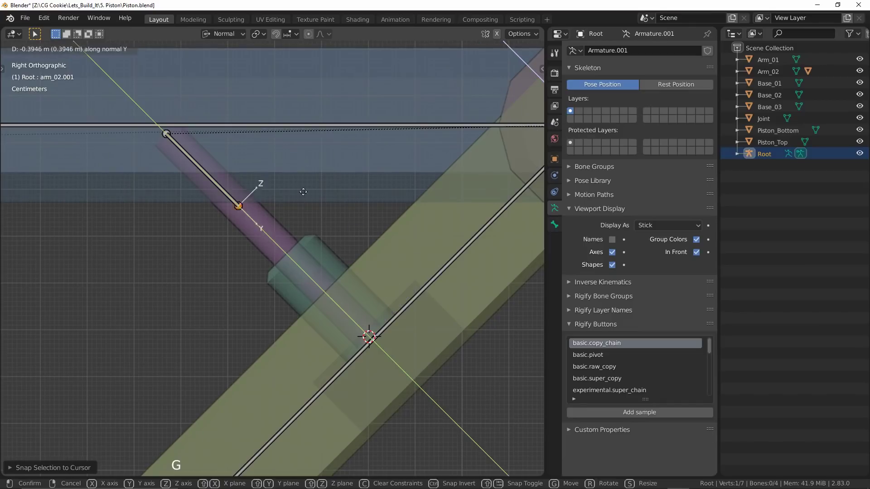
left_click(322, 176)
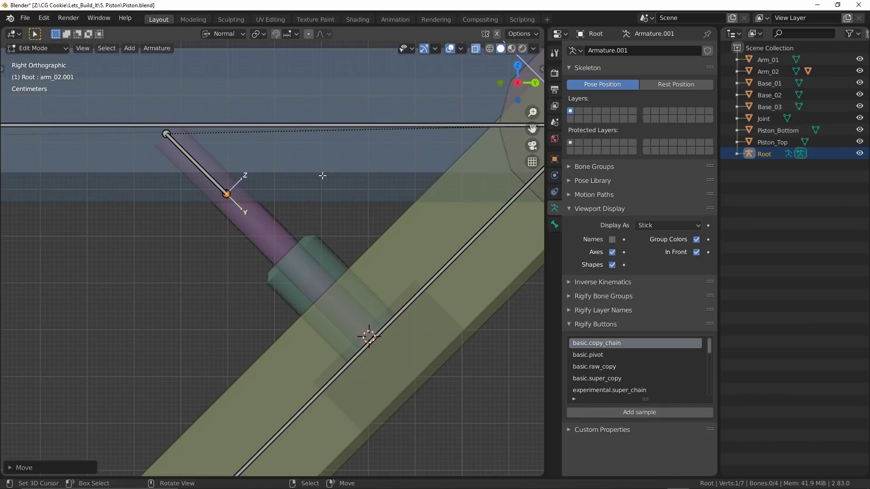
middle_click_drag(322, 176, 379, 239, "shift")
right_click(261, 236)
key("F2")
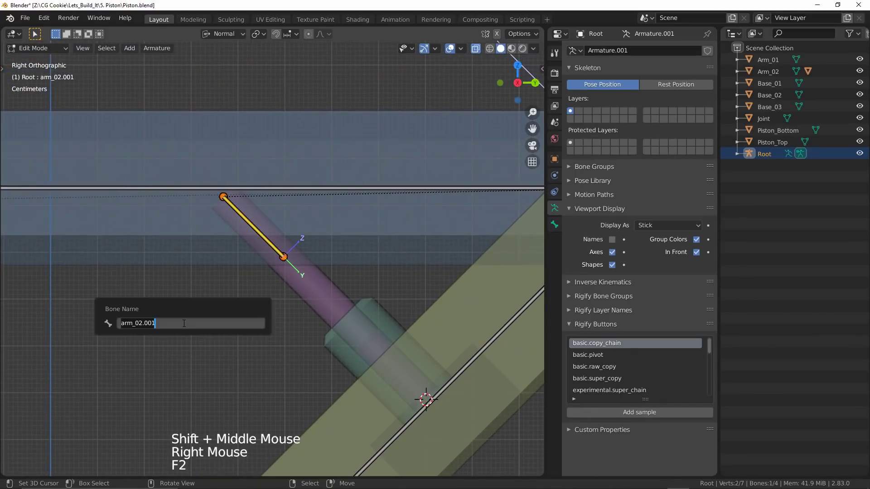
Name the bone piston_top and snap the selected joint onto the 3D cursor.
type("piston_top")
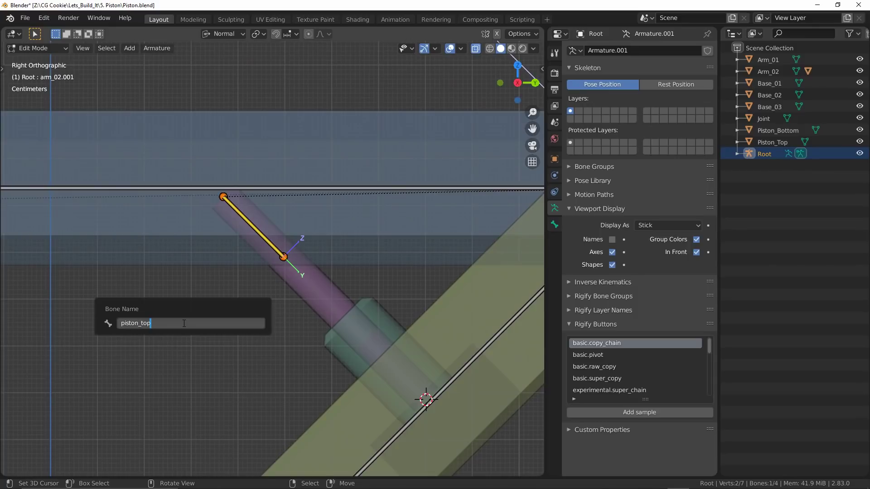
key("Return")
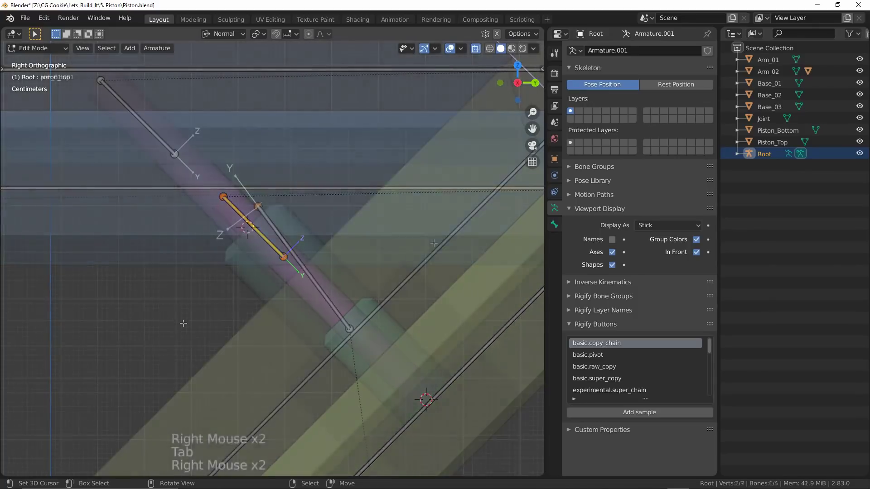
key("shift+s")
left_click(433, 195)
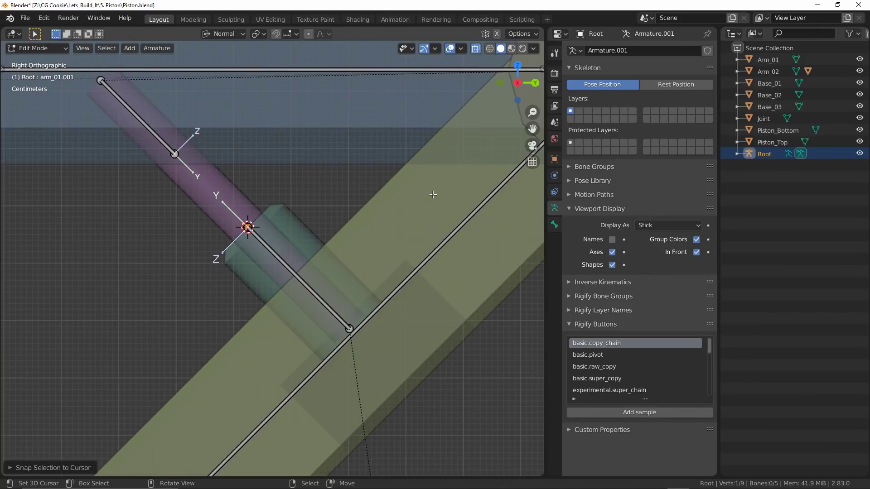
Duplicate the piston_bottom bone in place and name the copy piston_target.
key("shift+d")
right_click(407, 202)
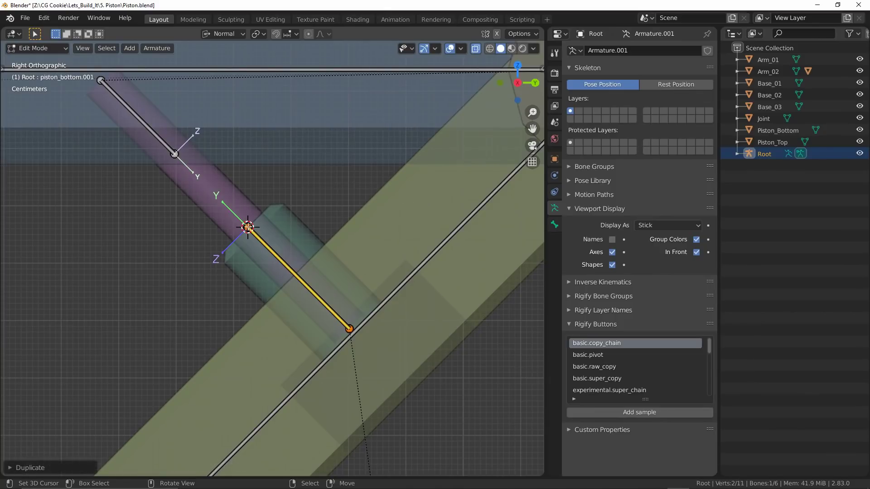
key("F2")
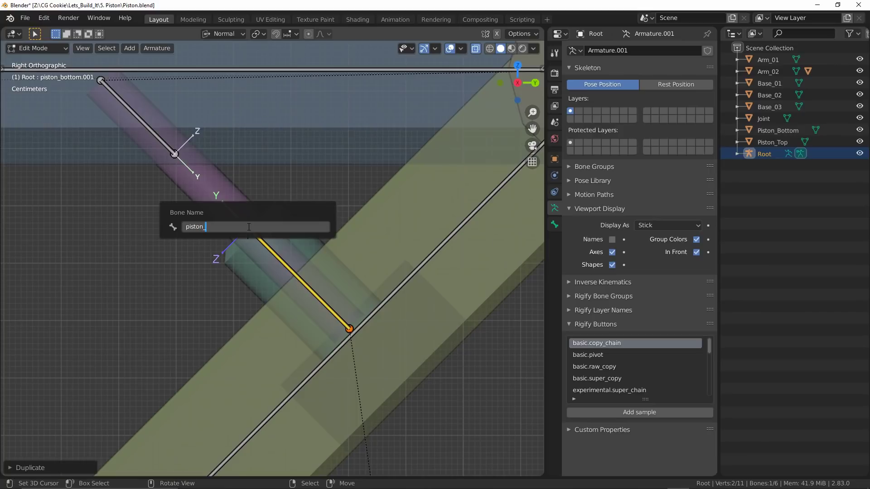
type("piston_target")
key("Return")
Shorten piston_target along its Y axis, then reveal all bones and deselect them.
right_click(248, 228)
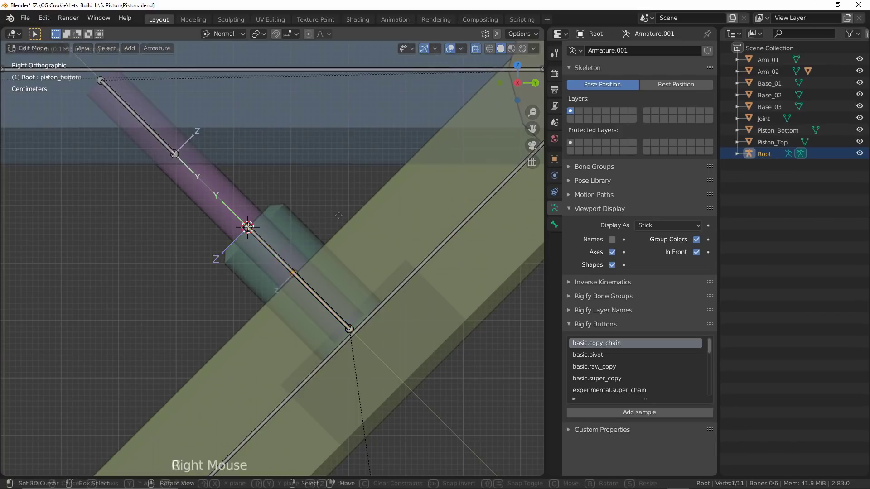
key("g")
key("y")
key("y")
left_click(339, 216)
key("alt+h")
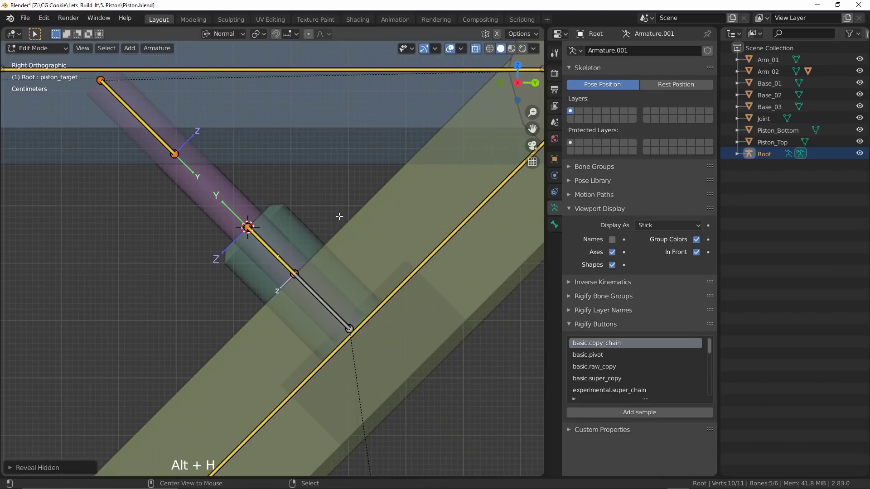
key("alt+a")
Test-rotate the arm_01 bone in Pose Mode and cancel the rotation.
key("Tab")
key("ctrl+Tab")
middle_click_drag(339, 217, 341, 272, "ctrl")
right_click(340, 272)
key("r")
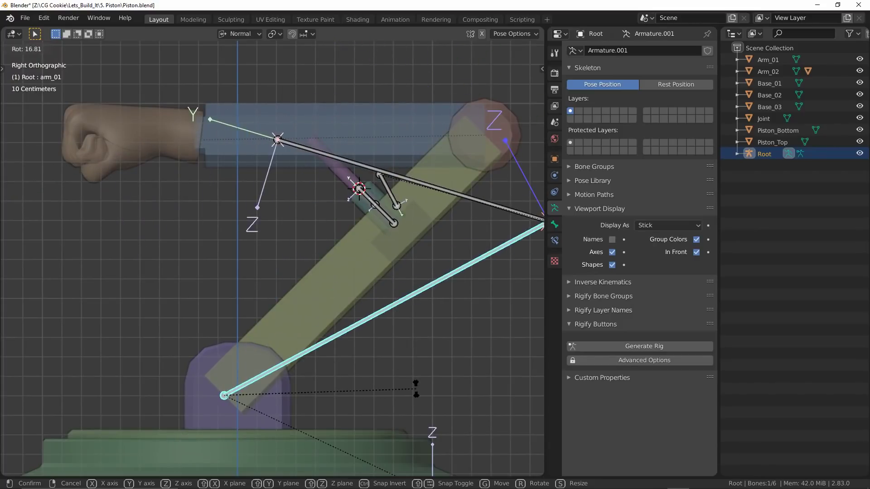
right_click(408, 222)
middle_click_drag(408, 222, 339, 269, "shift")
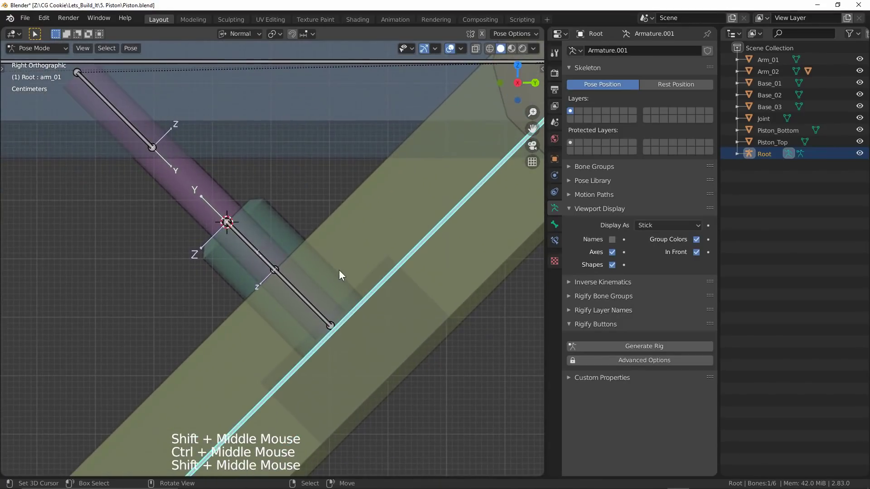
Parent piston_target and piston_bottom to arm_01 with Keep Offset.
key("ctrl+Tab")
key("Tab")
right_click(280, 289)
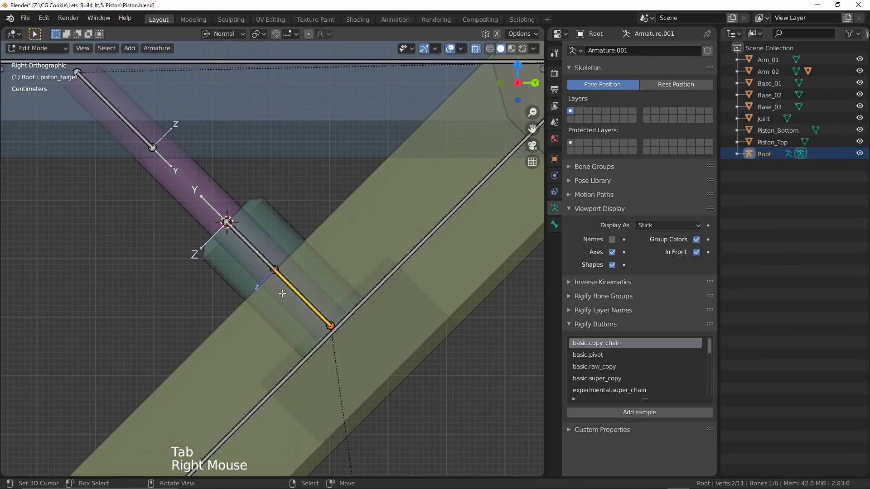
right_click(249, 240, "shift")
right_click(413, 246, "shift")
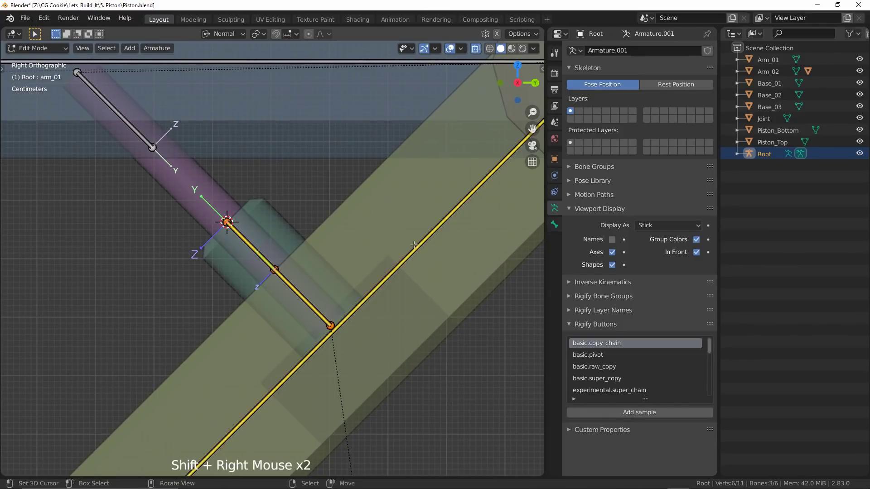
middle_click_drag(413, 246, 419, 353, "ctrl")
key("ctrl+p")
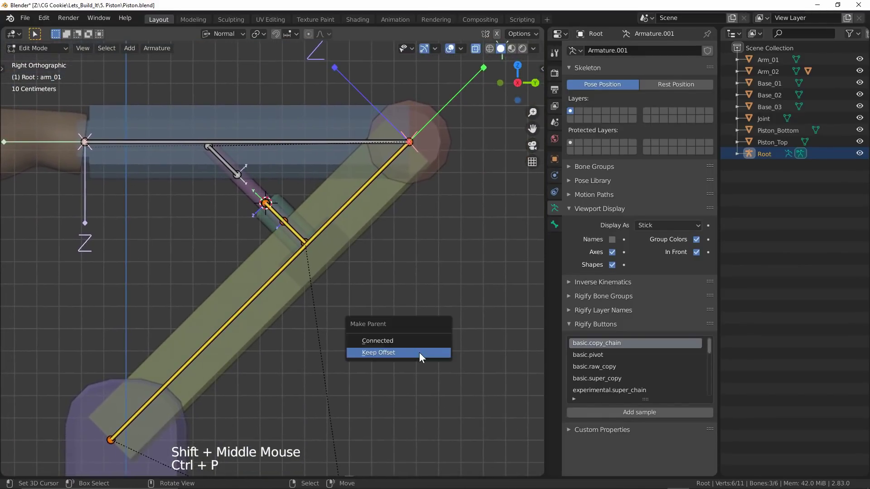
left_click(419, 352)
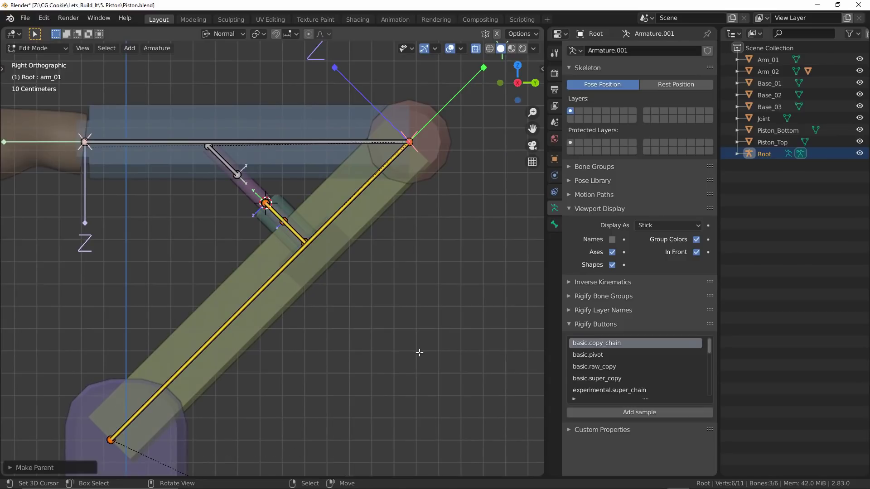
Return to Pose Mode and rotate arm_01 to test the piston parenting.
key("ctrl+Tab")
key("Tab")
key("ctrl+Tab")
right_click(251, 295)
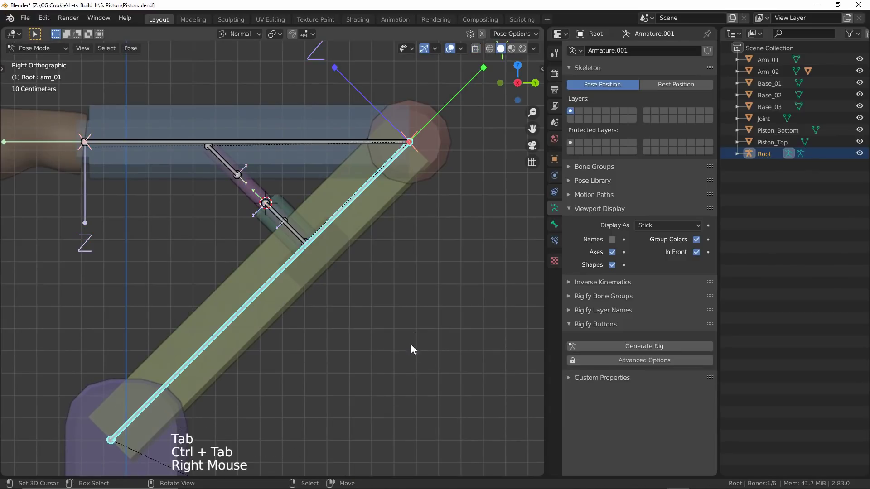
key("r")
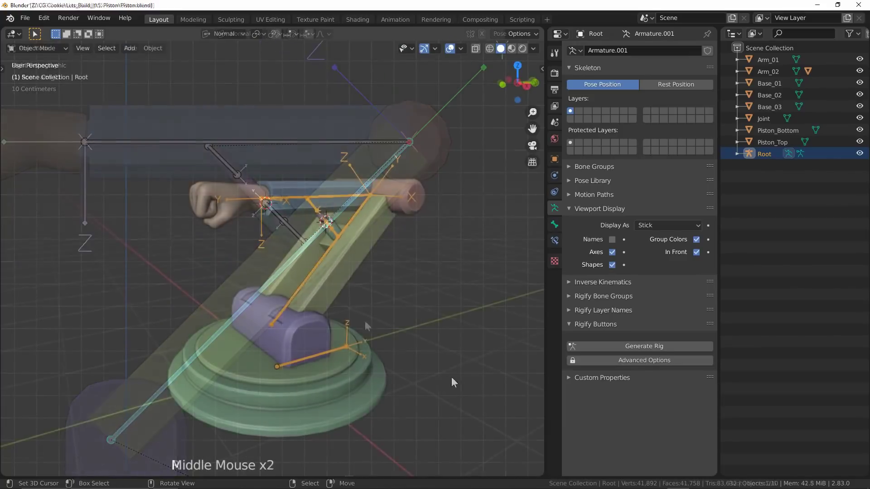
middle_click_drag(452, 377, 460, 379)
mouse_move(460, 378)
middle_mouse_down("shift")
mouse_move(468, 382)
mouse_move(465, 374)
middle_mouse_up("shift")
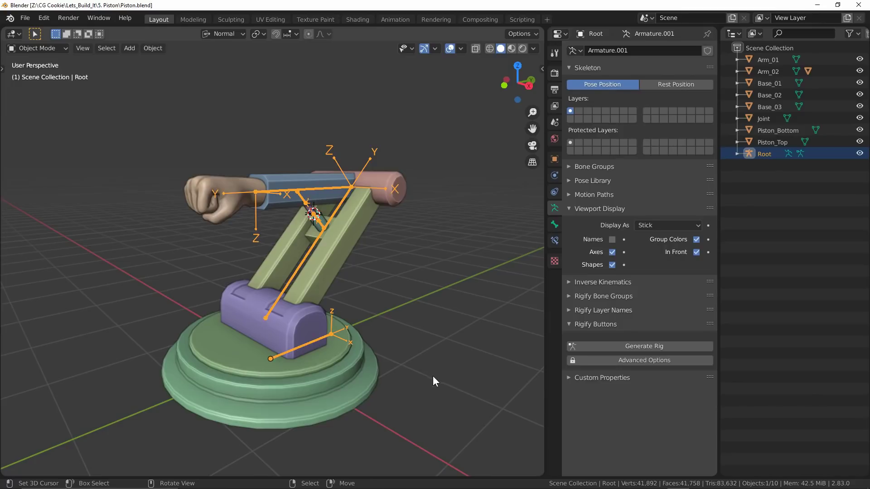
key("ctrl+Tab")
key("ctrl+Tab")
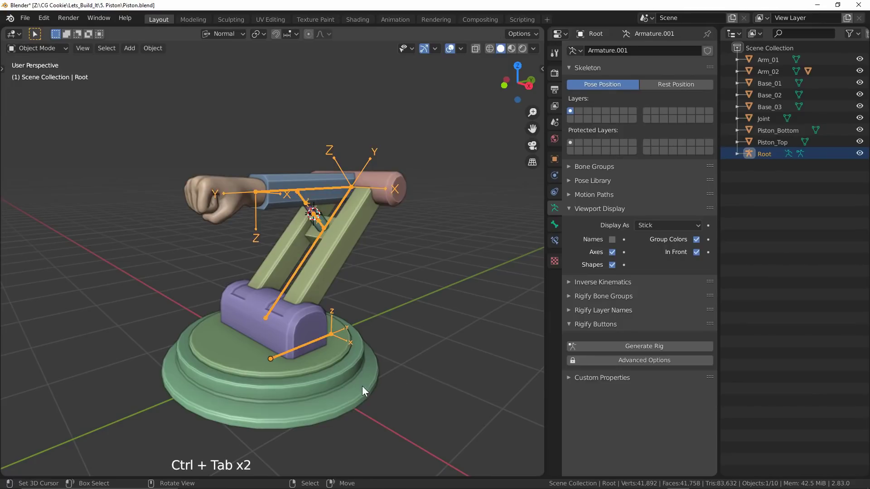
right_click(362, 386)
middle_click_drag(425, 387, 388, 345)
middle_click_drag(365, 391, 376, 349, "ctrl")
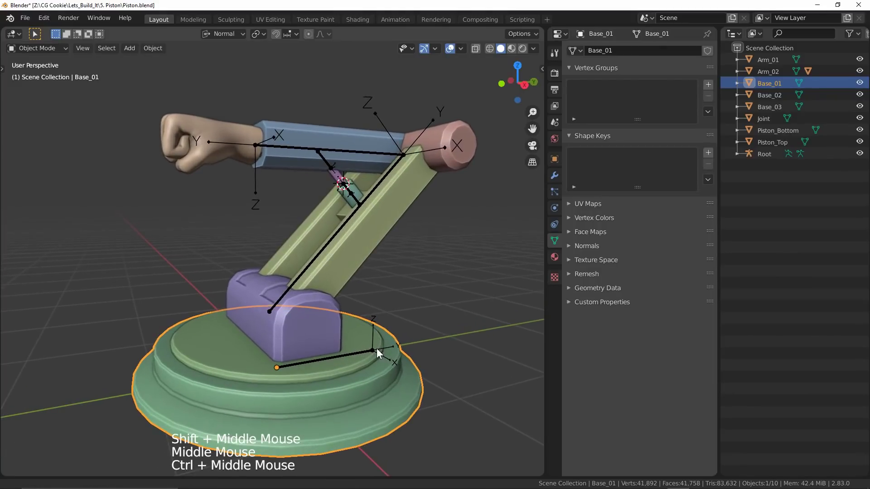
Parent the Base_02 disc to Root's base bone with Parent to Bone.
right_click(376, 349)
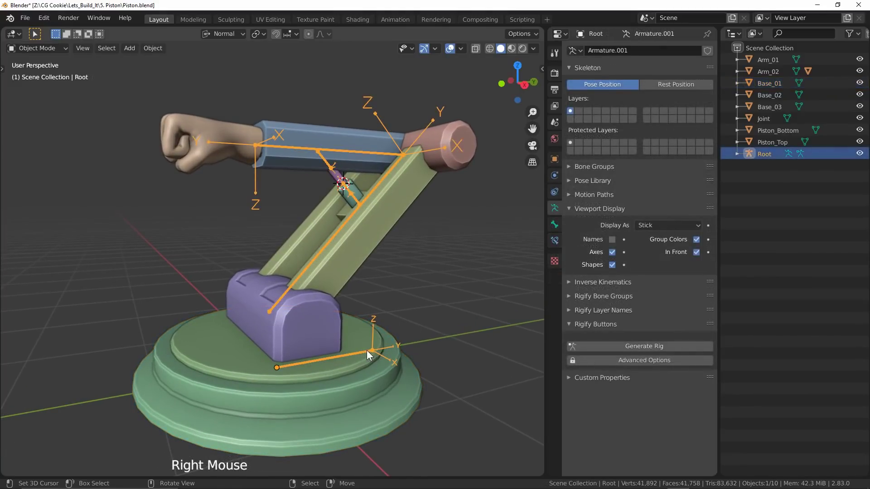
right_click(345, 371, "shift")
right_click(345, 370)
right_click(346, 370)
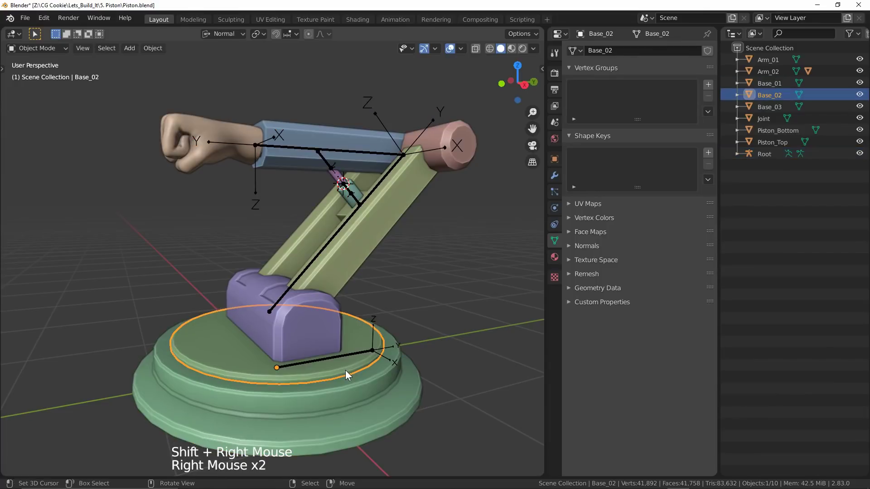
right_click(348, 355, "shift")
key("ctrl+Tab")
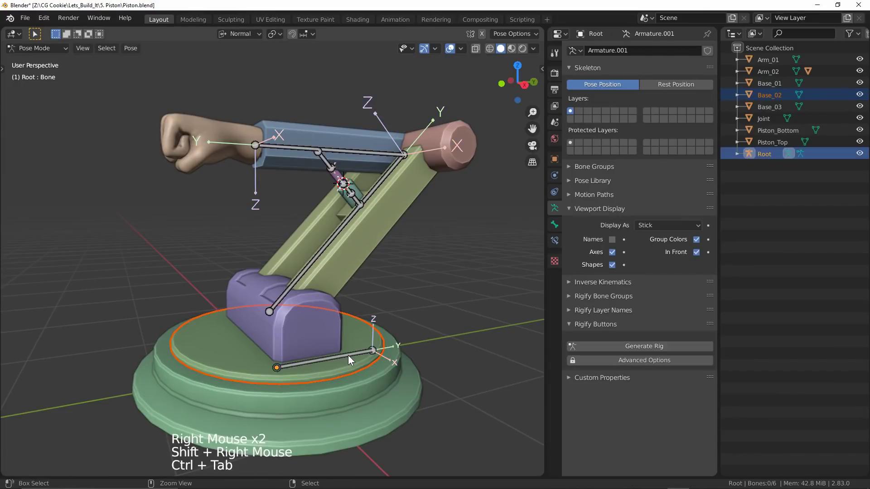
right_click(348, 355)
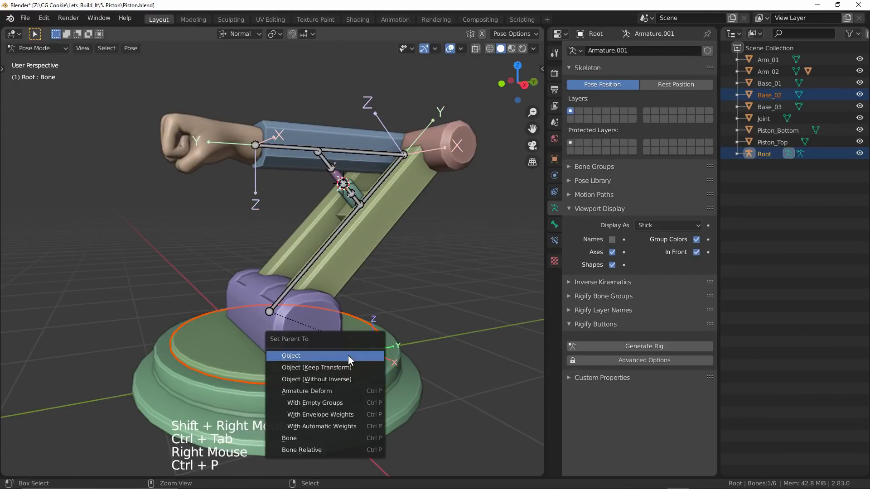
key("Down")
key("Down")
key("Down")
key("Down")
key("Down")
key("Down")
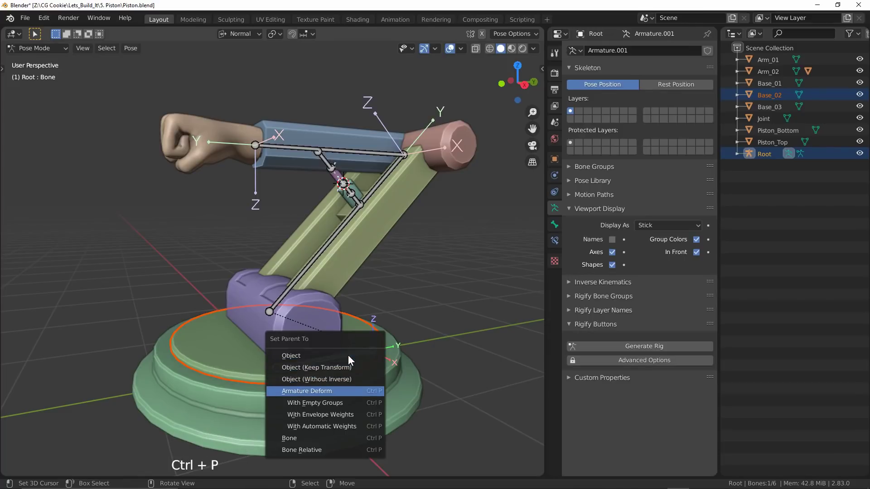
key("Down")
key("Return")
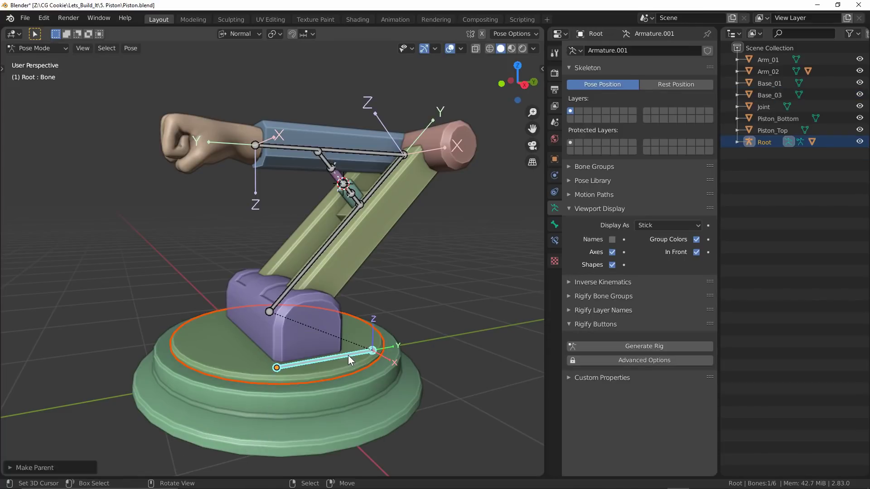
Test-rotate the root bone in see-through view, cancel, and return to solid shading.
key("alt+z")
key("alt+z")
key("shift+z")
key("alt+z")
key("ctrl+Tab")
key("r")
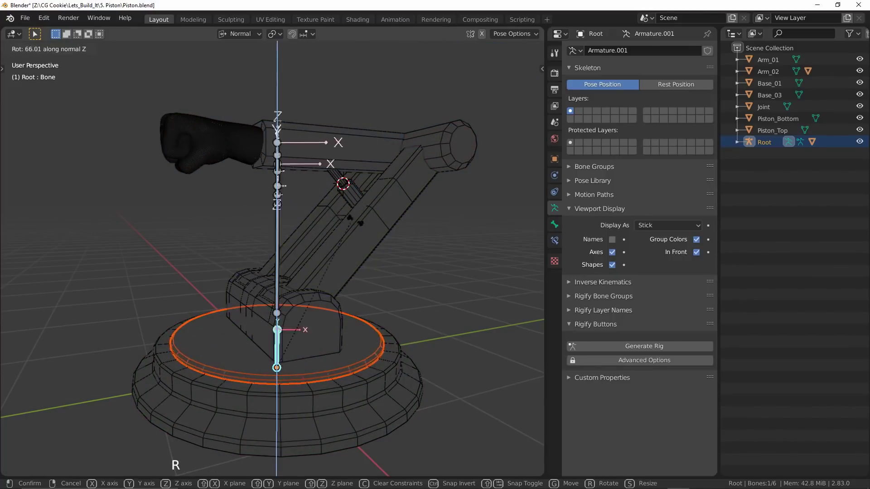
right_click(417, 241)
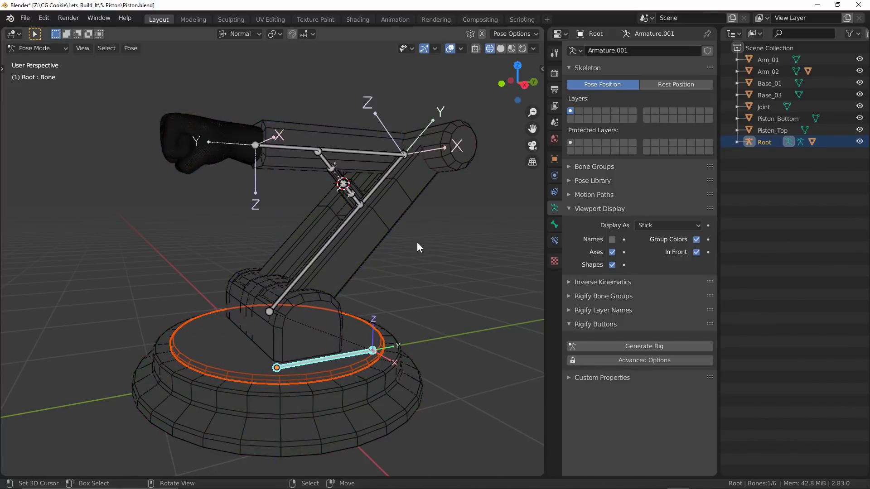
key("shift+z")
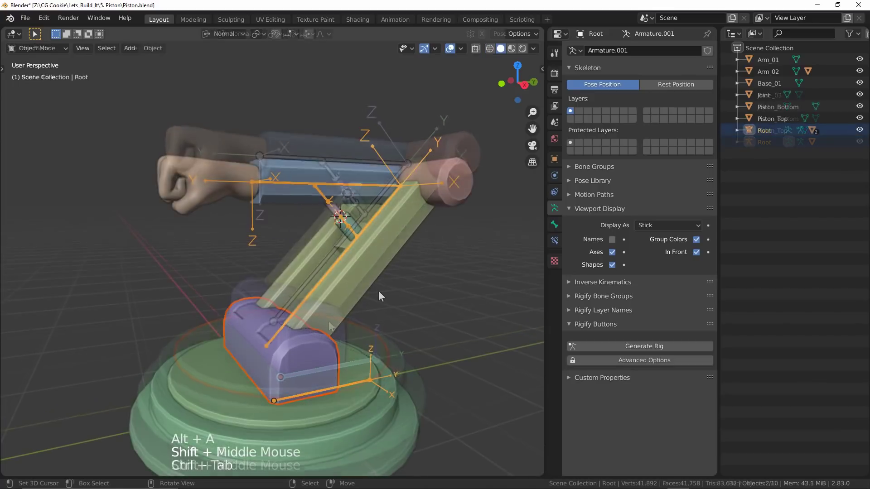
Parent the Arm_01 mesh to Root's arm_01 bone.
right_click(340, 263)
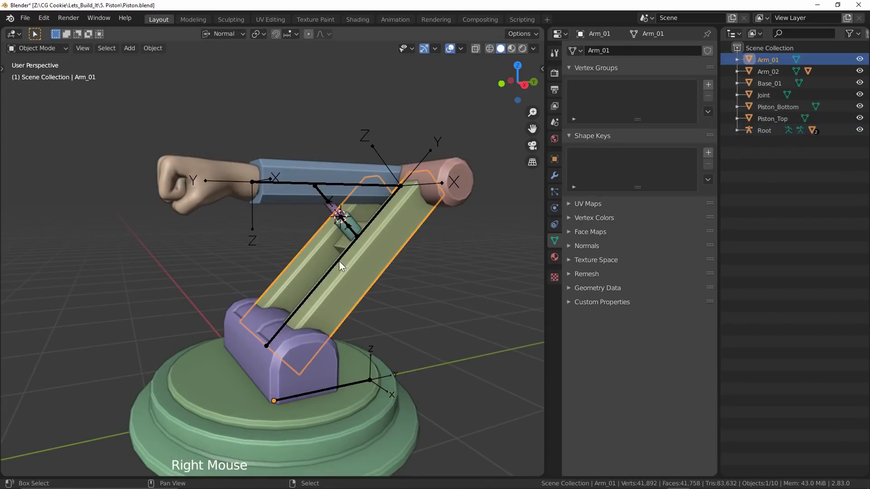
right_click(339, 261, "shift")
key("ctrl+Tab")
right_click(338, 261)
key("ctrl+p")
left_click(338, 260)
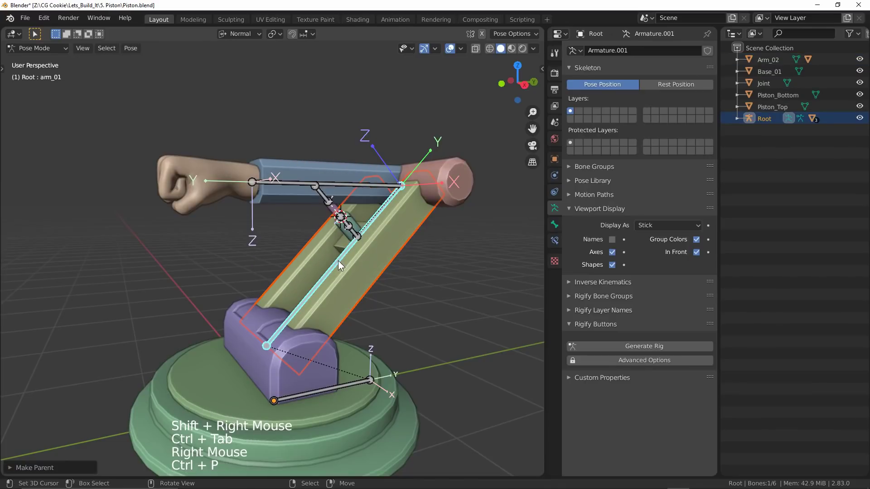
middle_click_drag(357, 254, 355, 235, "shift")
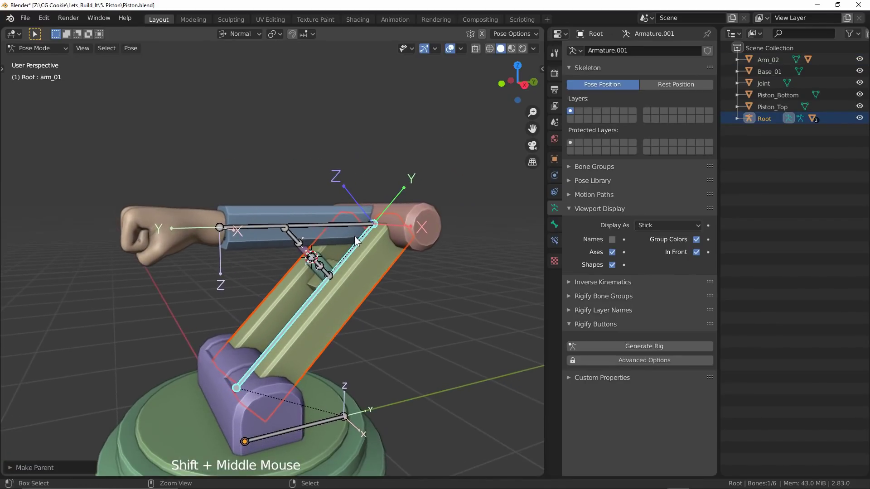
Parent the Joint and Arm_02 meshes to Root's arm_02 bone.
key("ctrl+Tab")
right_click(406, 214)
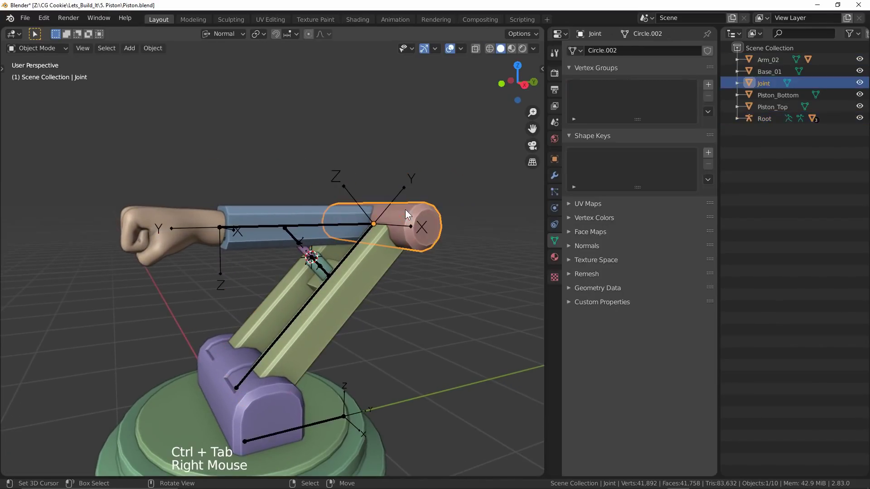
right_click(309, 216, "shift")
right_click(314, 228, "shift")
key("ctrl+Tab")
right_click(314, 225)
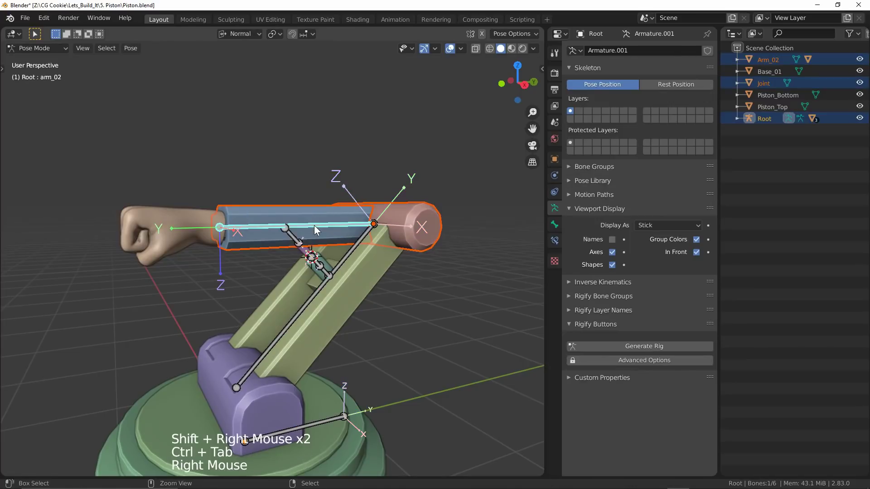
key("ctrl+p")
left_click(315, 225)
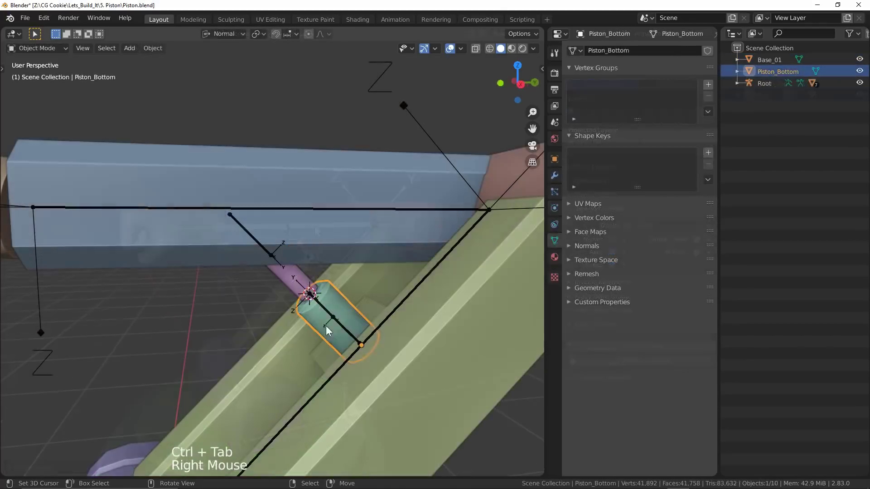
Parent Piston_Bottom to the piston_bottom bone, then deselect and switch to the right side view.
right_click(319, 306, "shift")
key("ctrl+Tab")
right_click(319, 304)
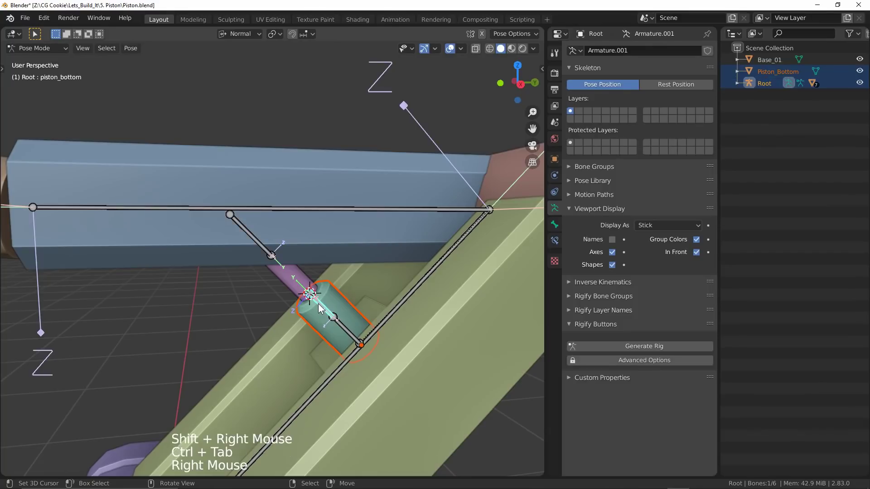
key("ctrl+p")
left_click(182, 346)
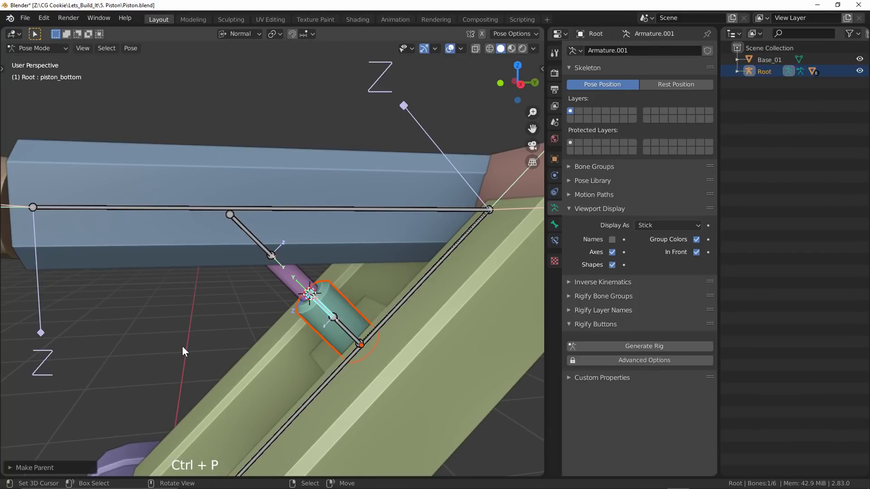
middle_click_drag(328, 317, 291, 393, "shift")
key("alt+a")
key("KP_3")
Rotate the arm_01 and arm_02 bones upward to check that the arm meshes follow.
right_click(275, 342)
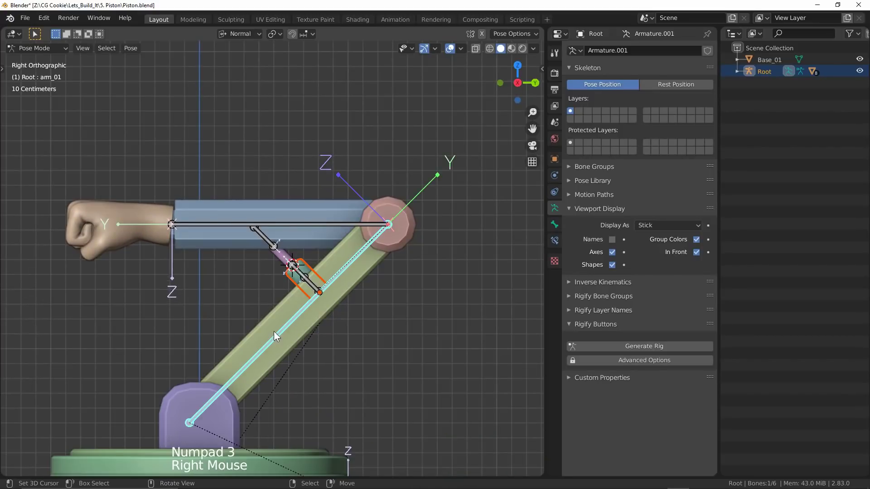
key("r")
left_click(344, 273)
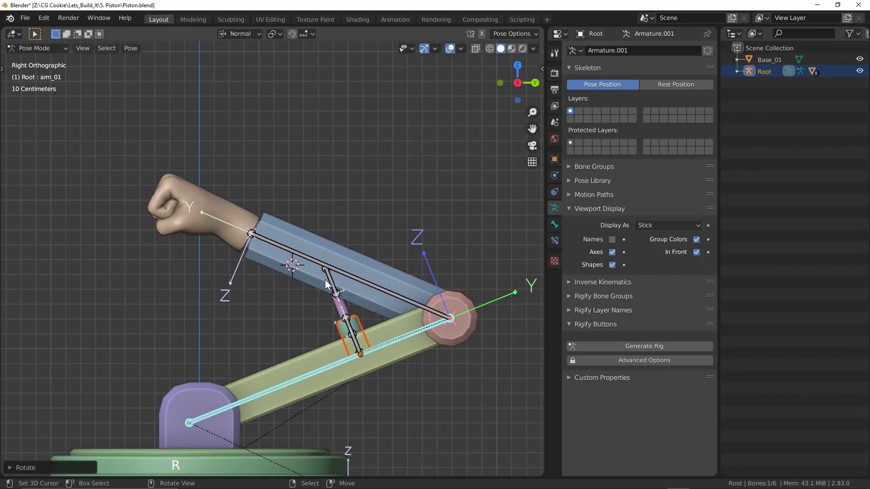
right_click(345, 273)
key("r")
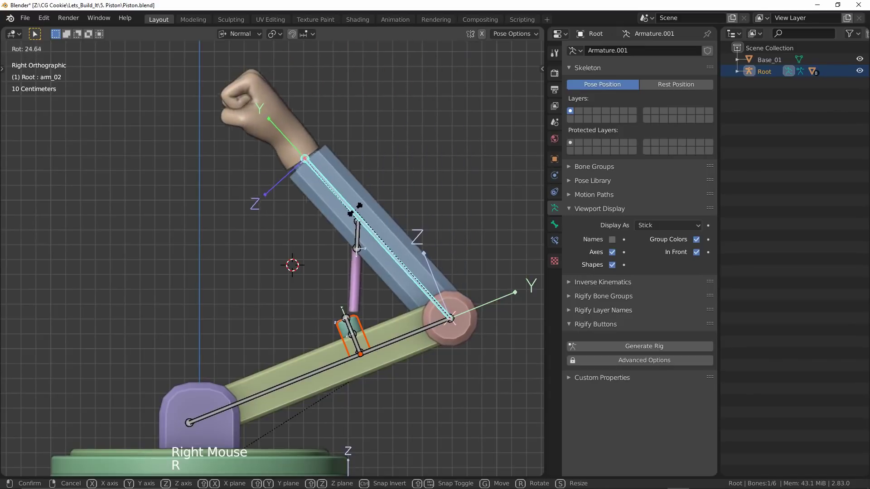
left_click(362, 207)
Raise arm_01 further, then deselect and return Root to Object Mode.
right_click(396, 342)
key("r")
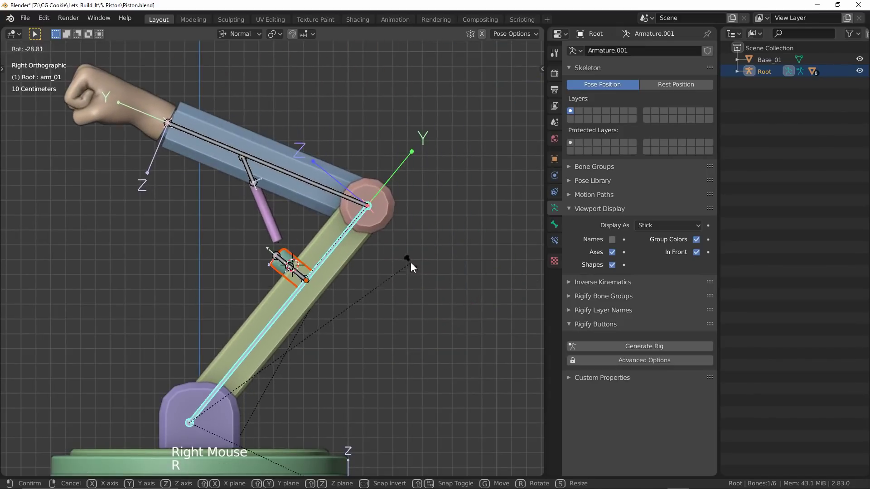
left_click(410, 262)
middle_click_drag(319, 244, 357, 308, "shift")
key("alt+a")
key("ctrl+Tab")
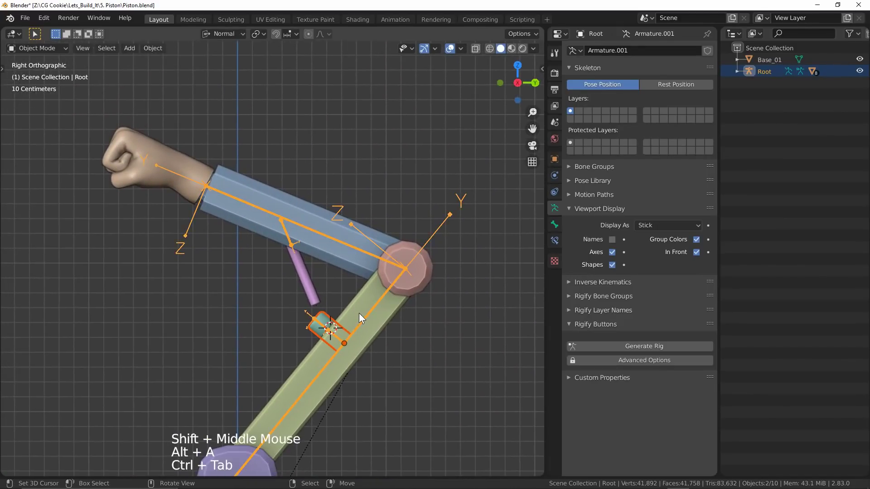
key("alt+a")
middle_click_drag(361, 366, 386, 276, "ctrl")
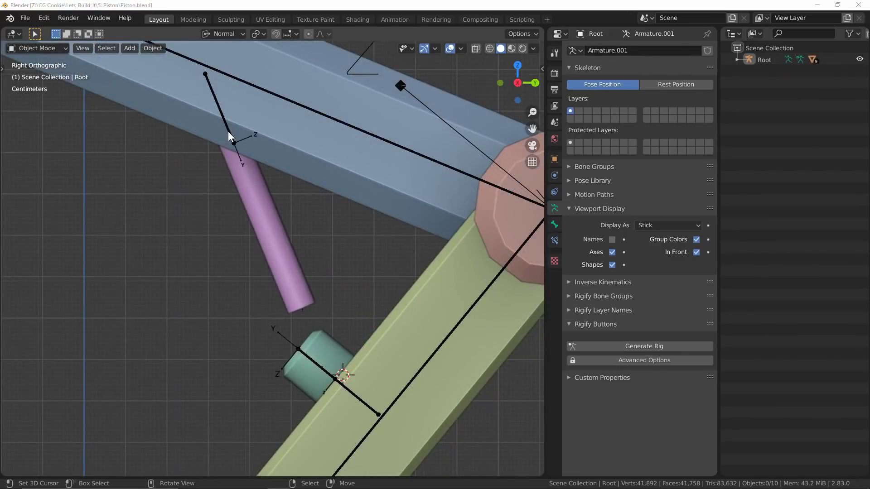
Select the Root armature and switch it into Pose Mode.
right_click(229, 133)
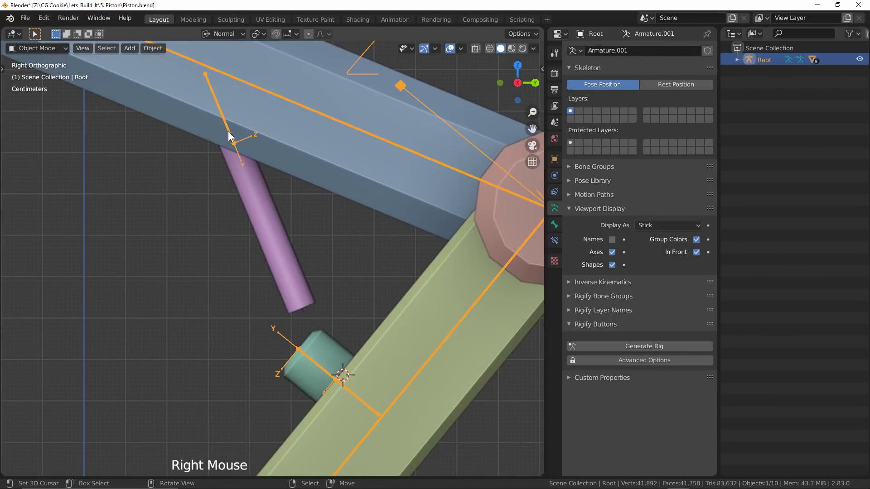
key("ctrl+Tab")
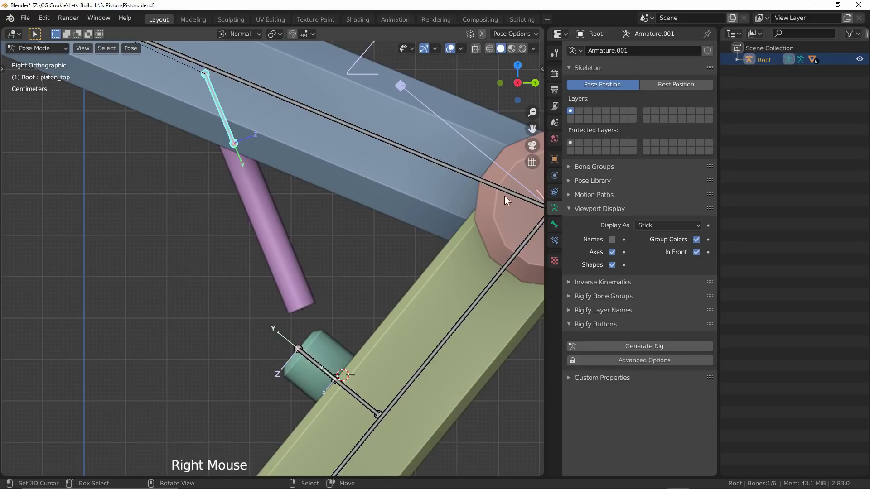
Add a Damped Track bone constraint to piston_top with Root as target and piston_target as bone.
left_click(553, 240)
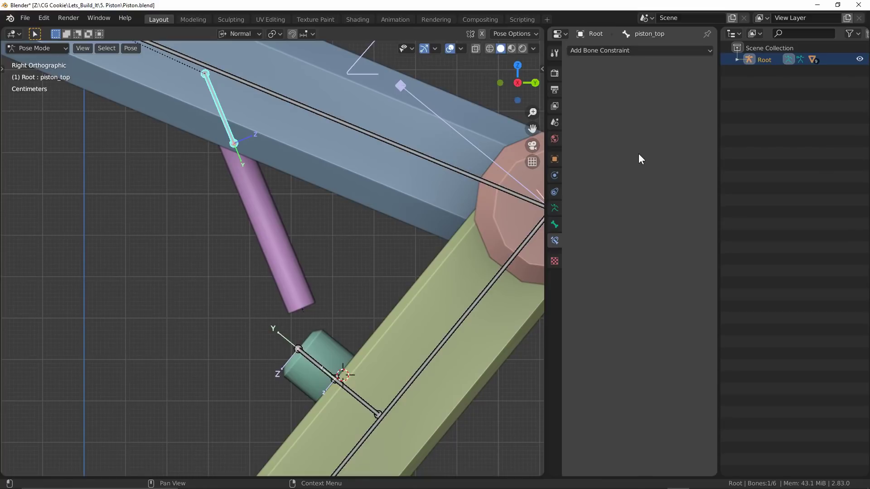
left_click(655, 51)
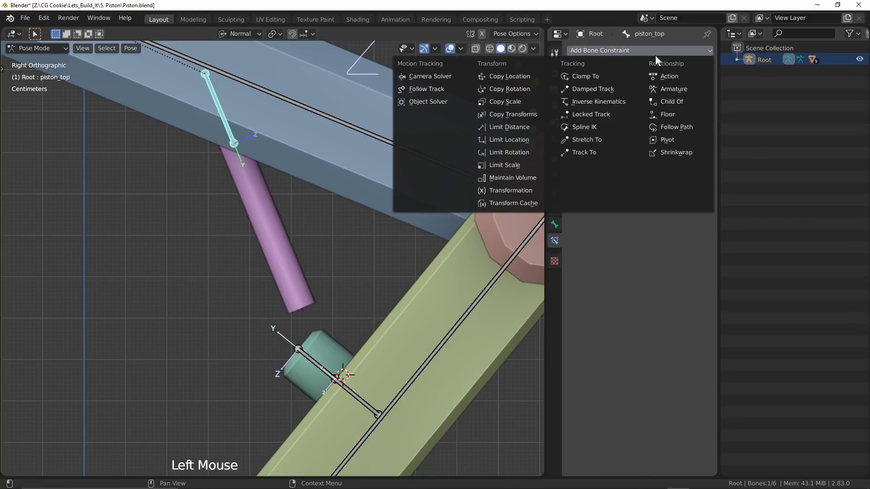
left_click(610, 89)
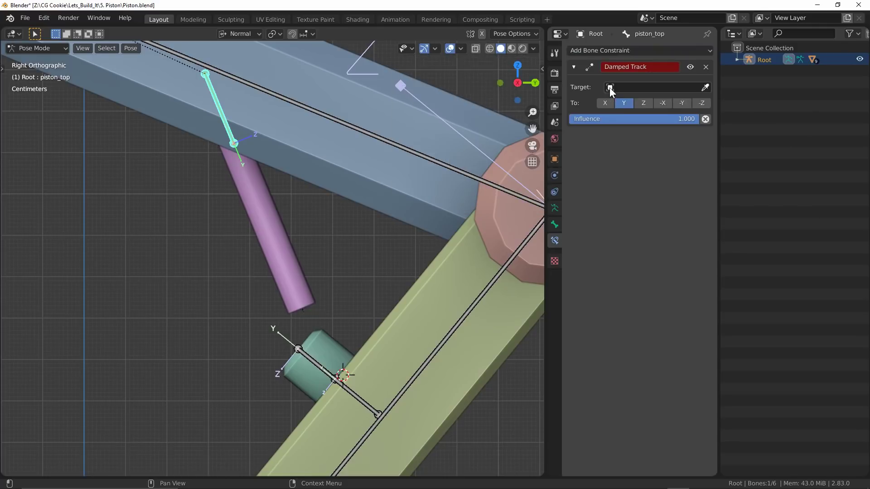
left_click(376, 132)
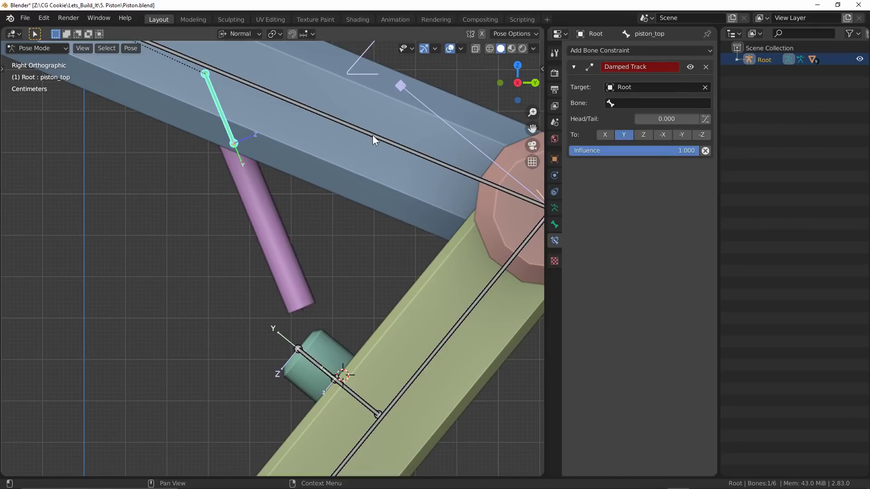
left_click(680, 104)
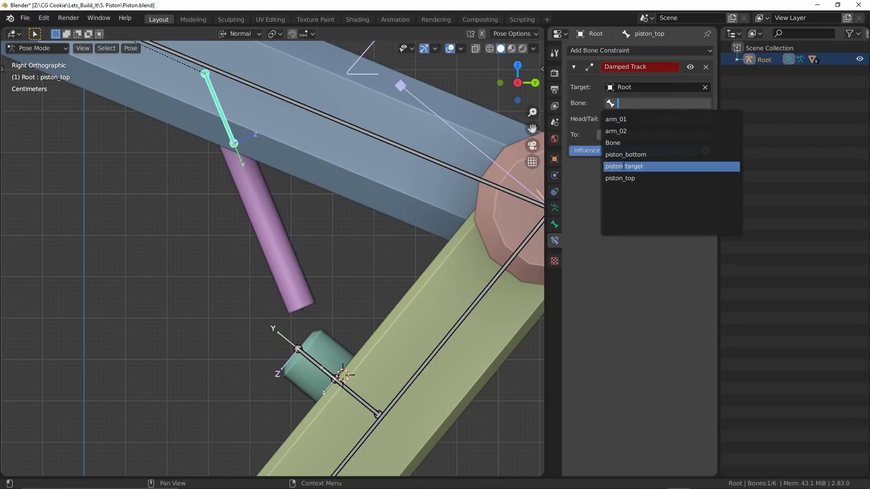
left_click(672, 166)
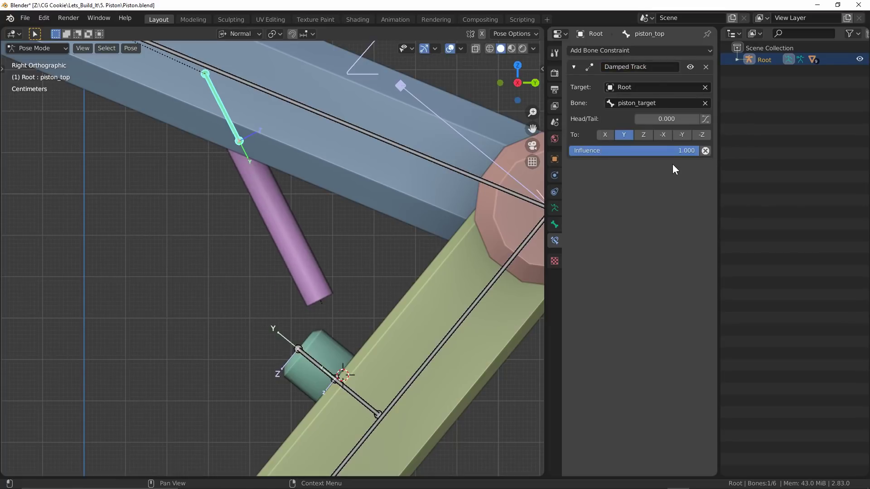
Rotate arm_02 twice and inspect the piston from perspective, front and right views.
right_click(343, 125)
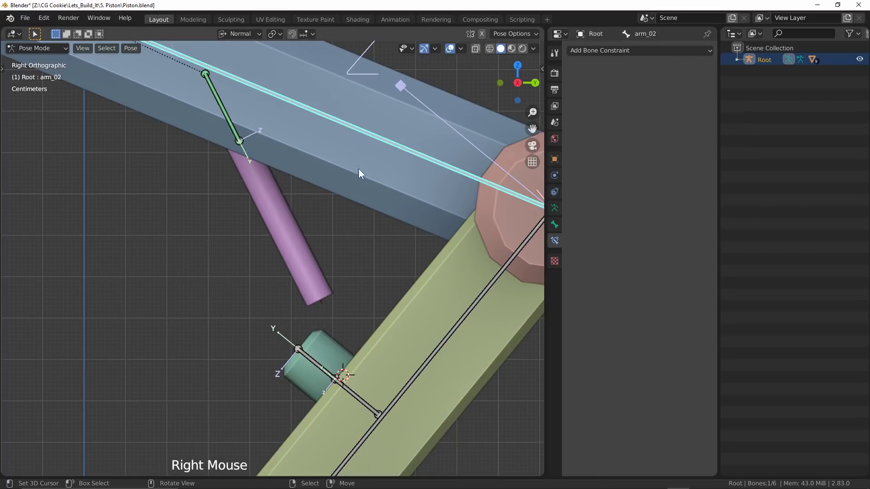
key("r")
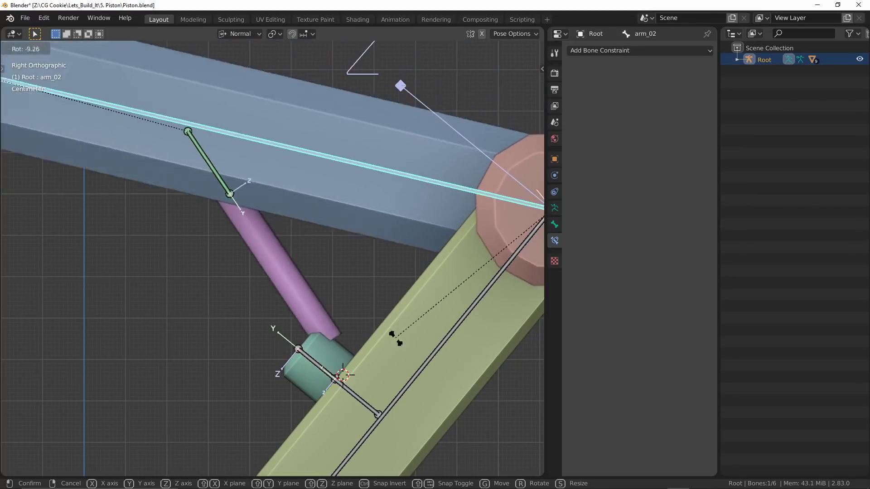
left_click(372, 281)
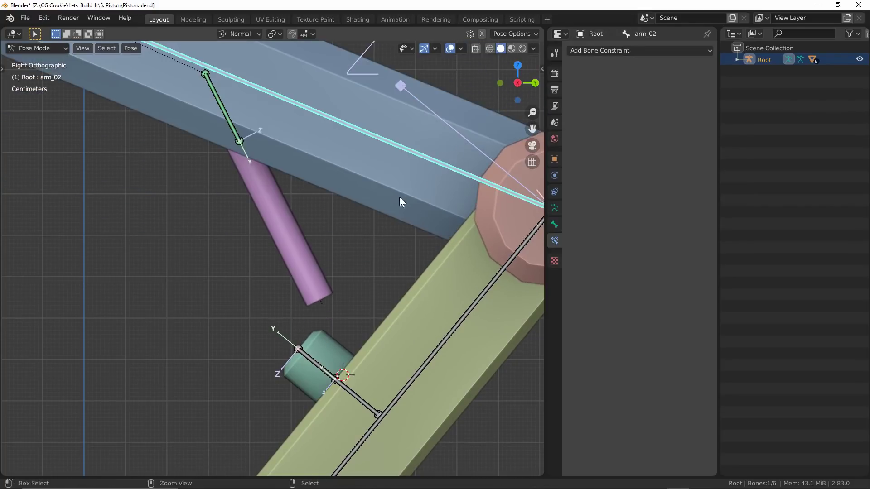
middle_click_drag(398, 197, 459, 290, "ctrl")
key("r")
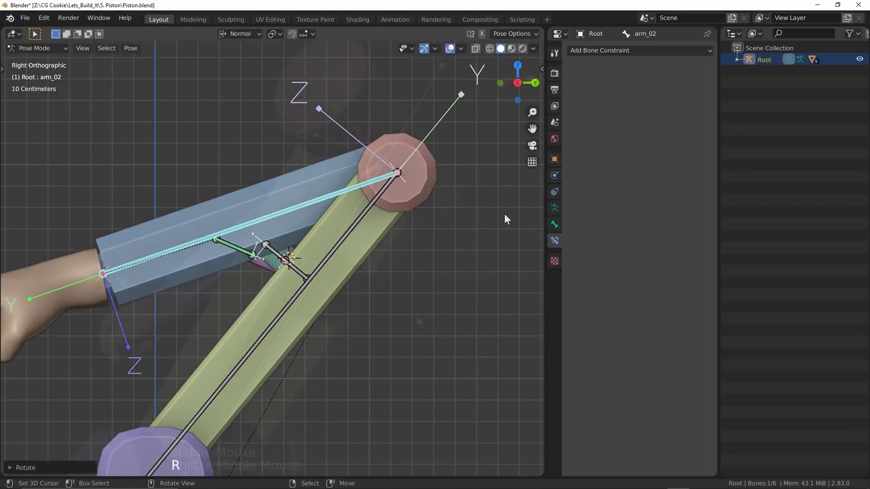
middle_click_drag(505, 217, 335, 262)
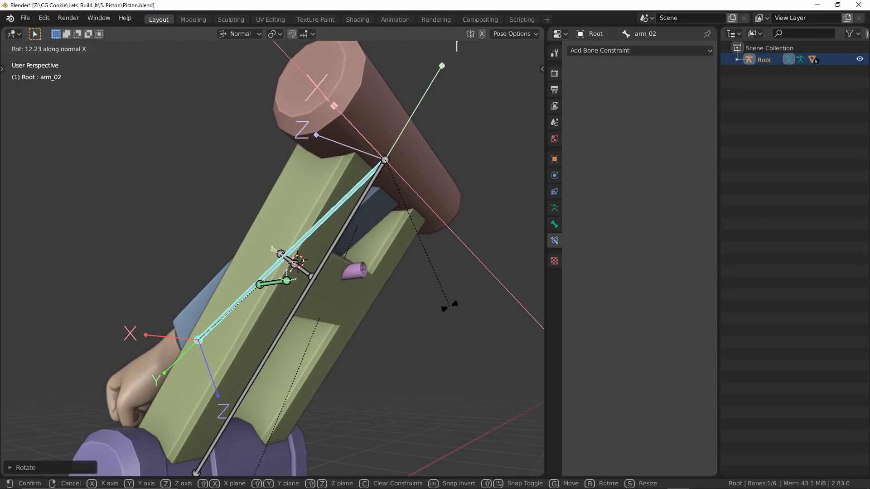
left_click(436, 323)
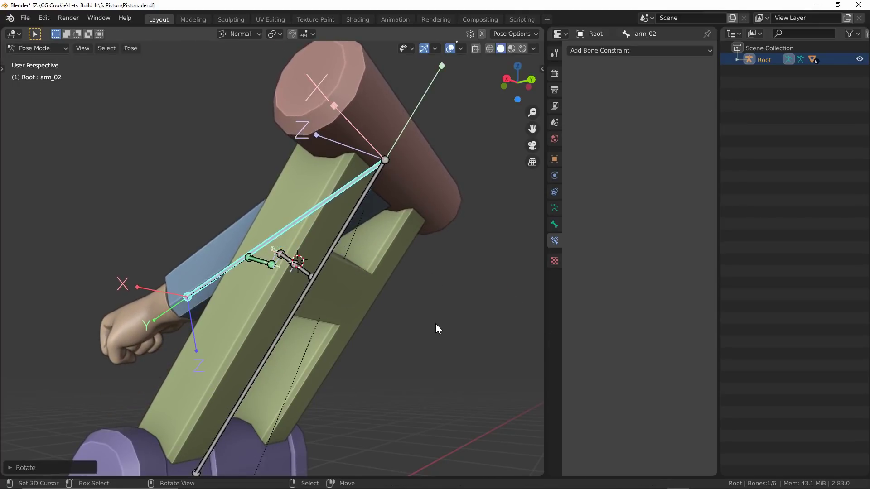
key("KP_1")
key("KP_3")
Set piston_top's Stretch To rest length to 0.61231 m and test by rotating arm_02.
key("r")
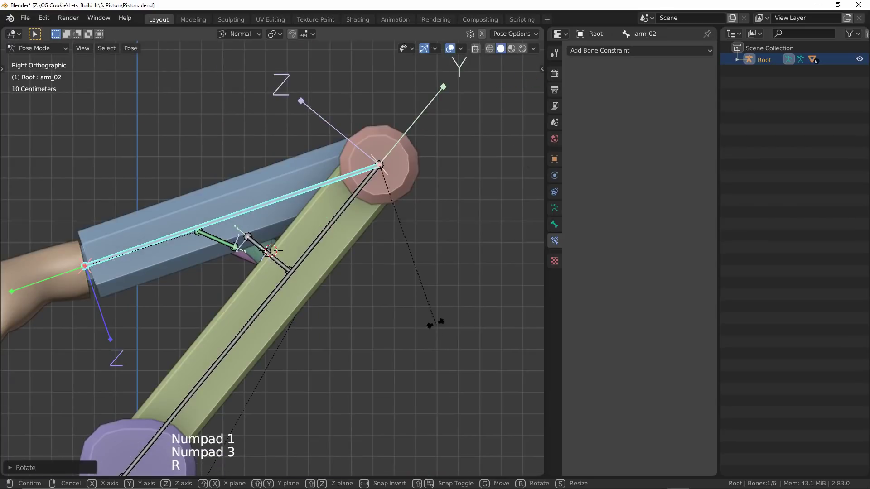
right_click(225, 247)
right_click(224, 247)
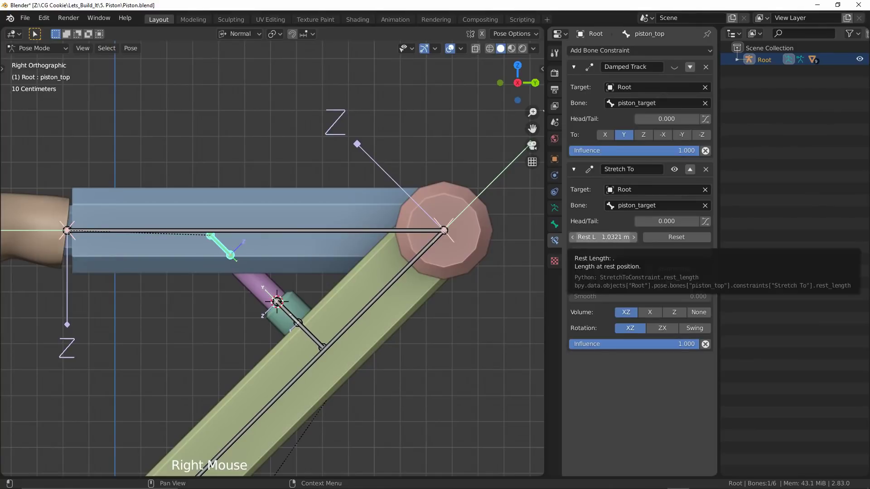
left_click(609, 239)
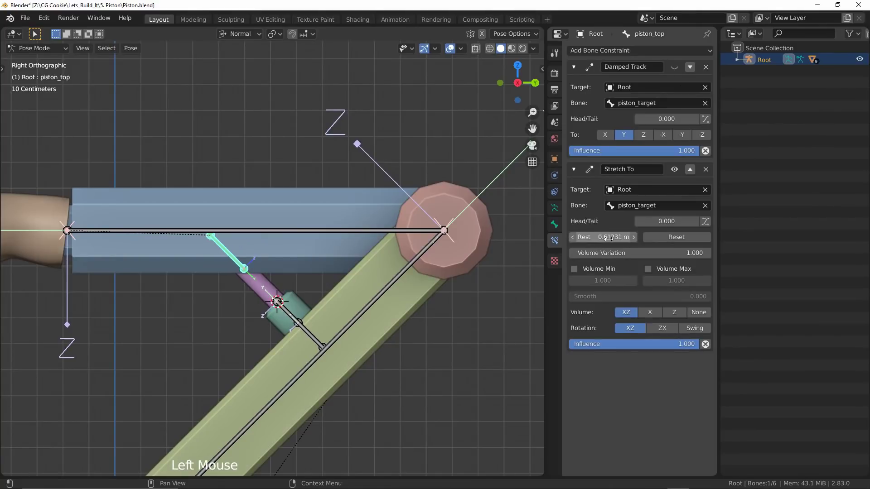
left_click(609, 238)
right_click(399, 230)
key("r")
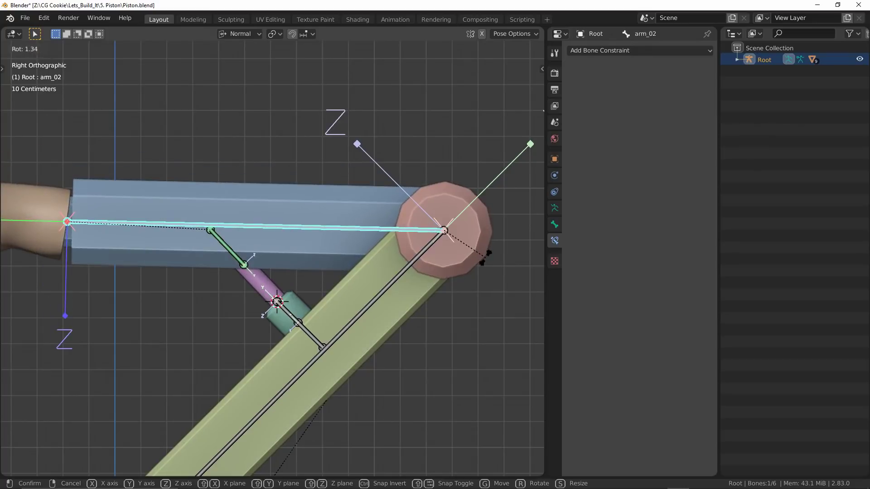
left_click(446, 295)
middle_click_drag(414, 207, 417, 227, "shift")
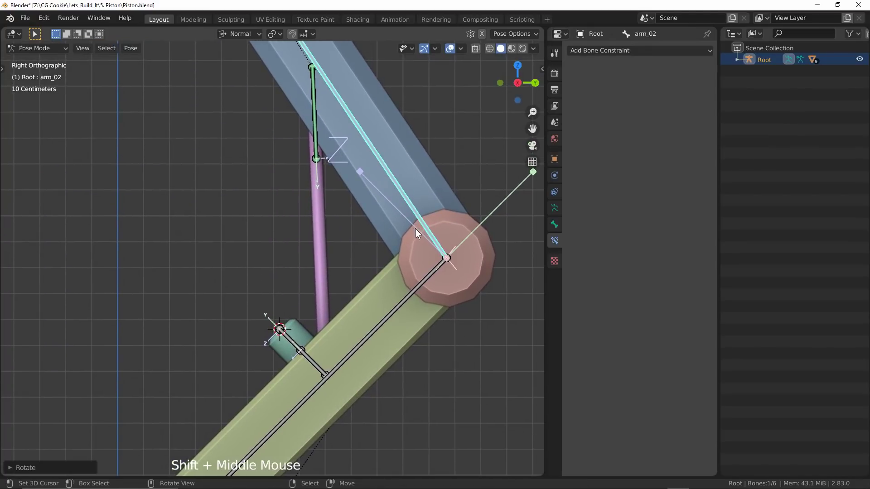
Enable Volume Min on piston_top's Stretch To and rotate arm_02 again.
right_click(318, 142)
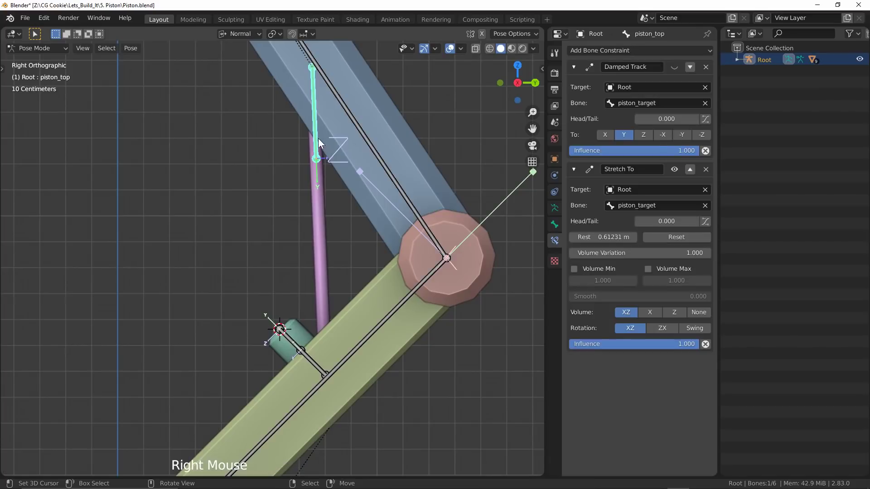
left_click(572, 270)
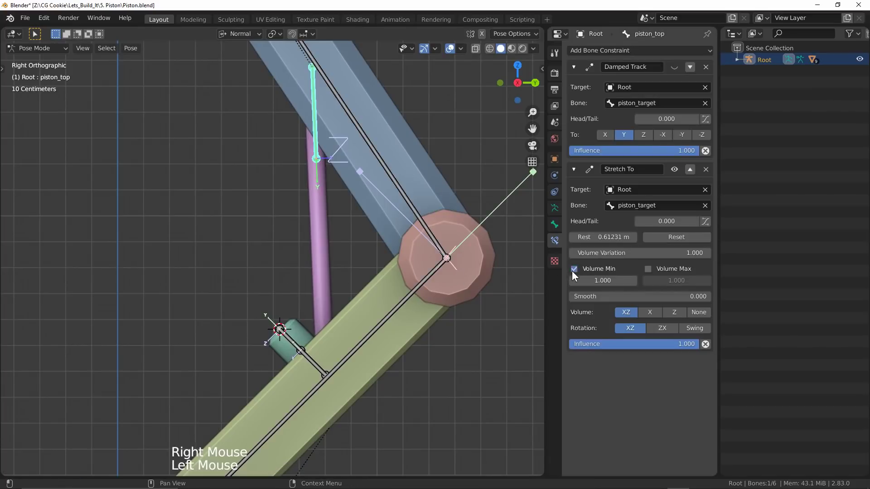
right_click(417, 207)
key("r")
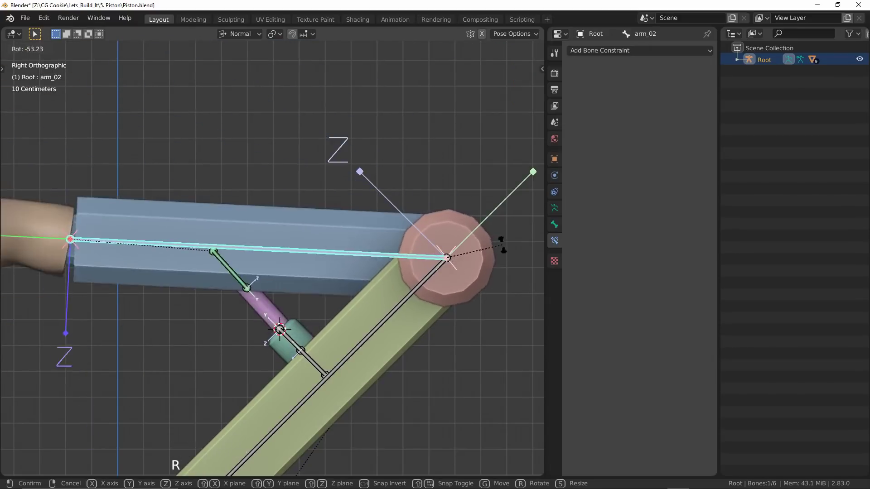
Finish testing the piston with another arm_02 rotation.
left_click(484, 284)
right_click(387, 185)
key("r")
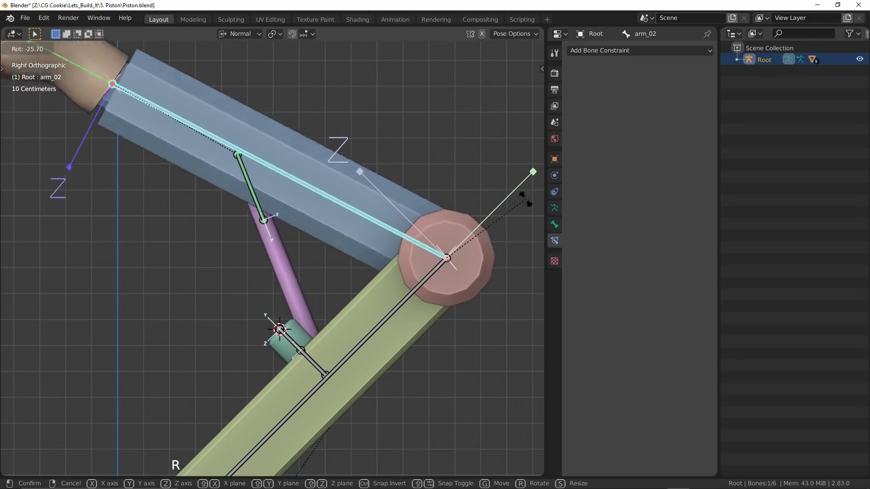
left_click(522, 224)
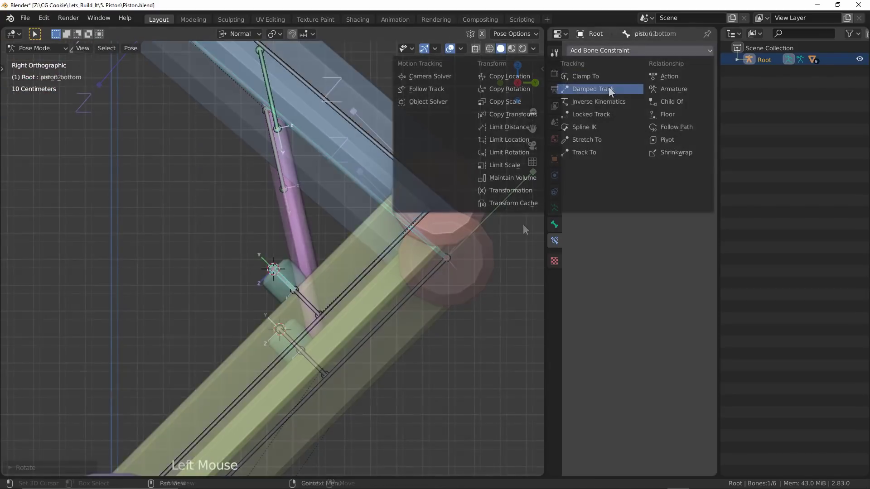
Give piston_bottom a Damped Track targeting Root's piston_top bone, then rotate arm_02 to test.
left_click(608, 87)
middle_click_drag(485, 153, 443, 197, "shift")
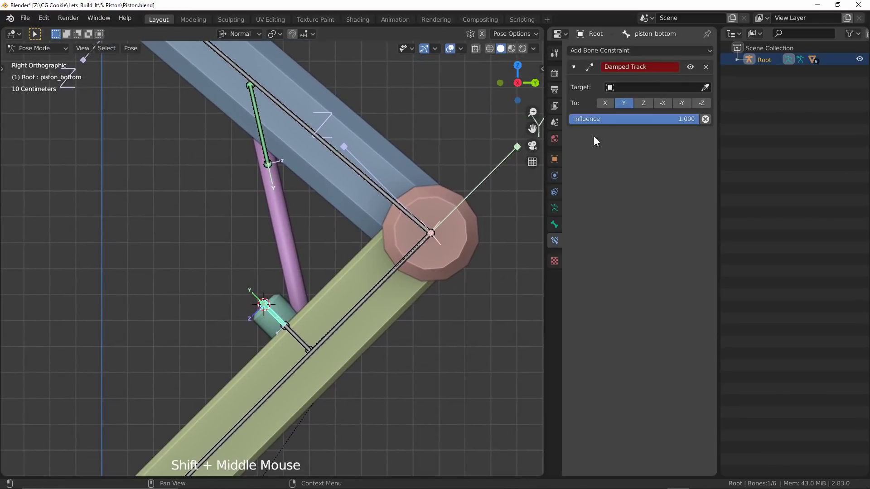
left_click(394, 193)
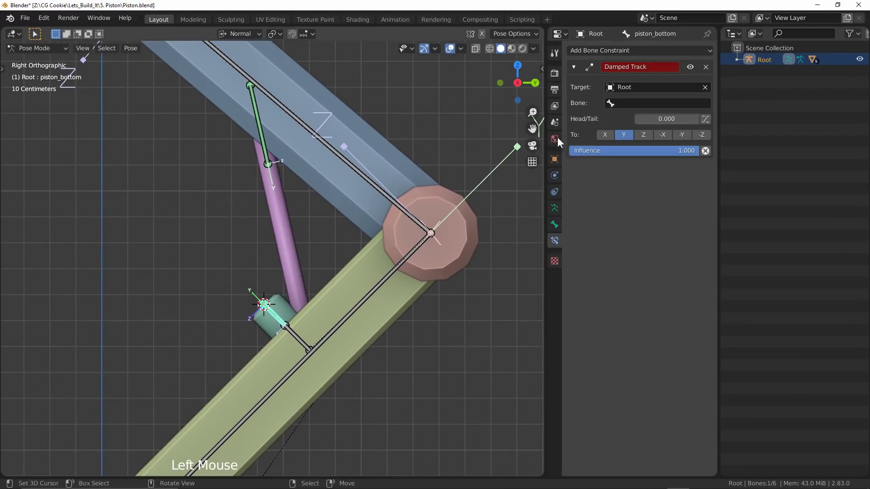
left_click(676, 104)
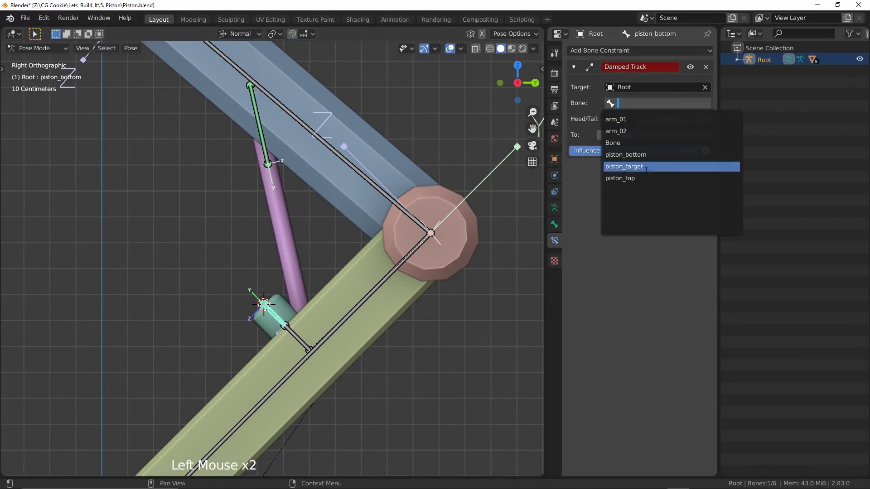
left_click(634, 178)
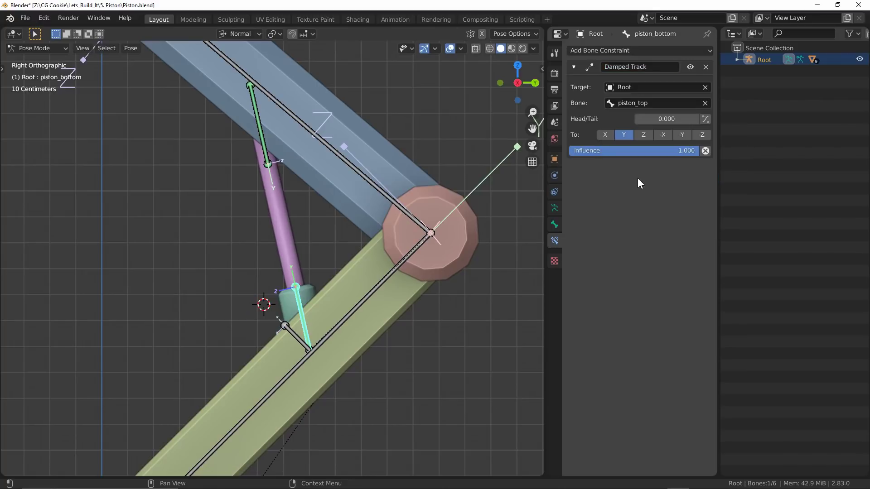
right_click(353, 170)
key("r")
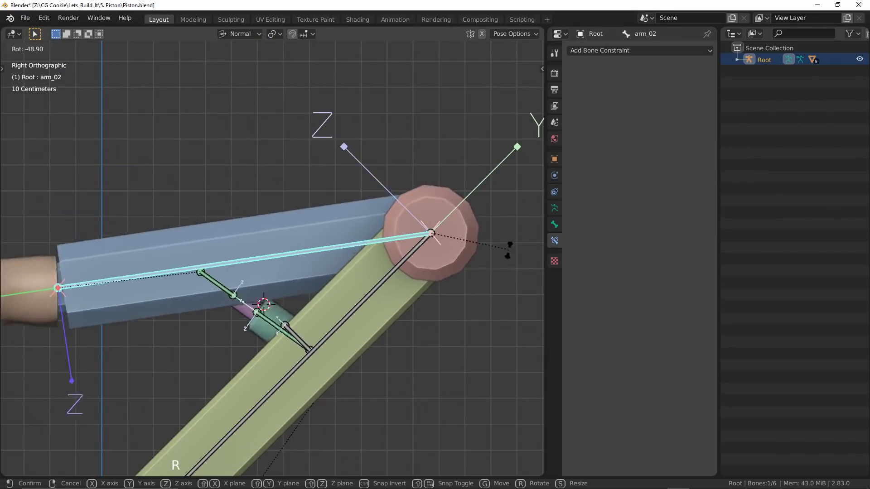
Swing arm_01 and arm_02 to confirm both piston halves follow the arm.
right_click(499, 265)
right_click(394, 276)
key("r")
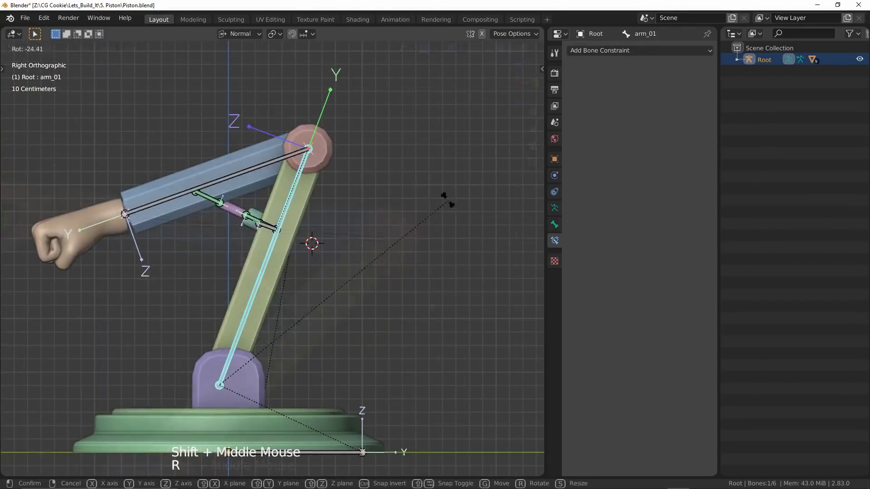
left_click(285, 183)
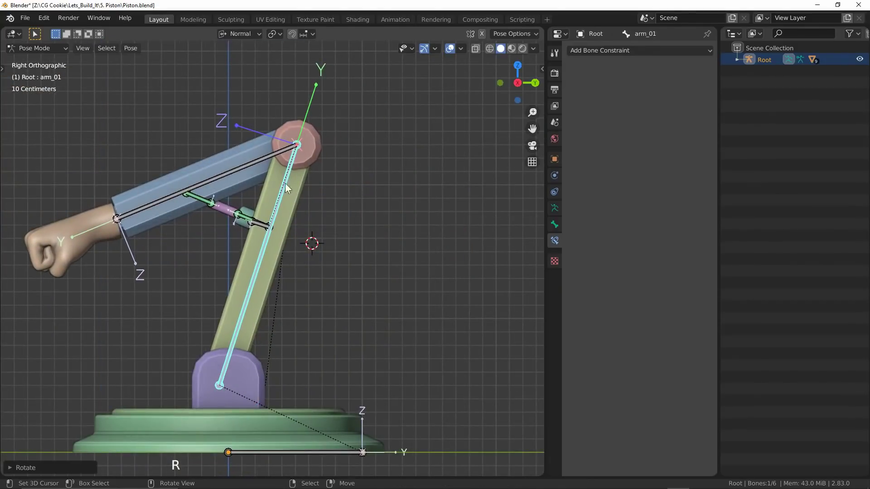
right_click(219, 175)
middle_click_drag(392, 189, 428, 201, "shift")
key("r")
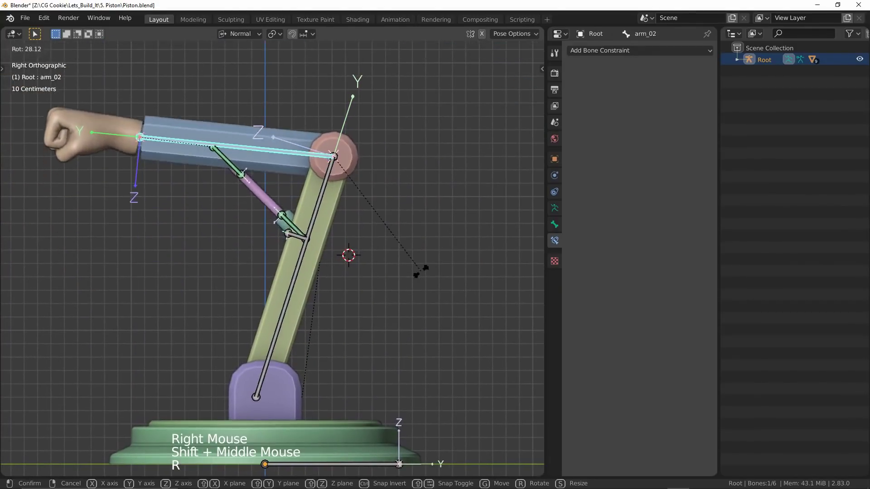
right_click(433, 248)
middle_click_drag(433, 248, 420, 298)
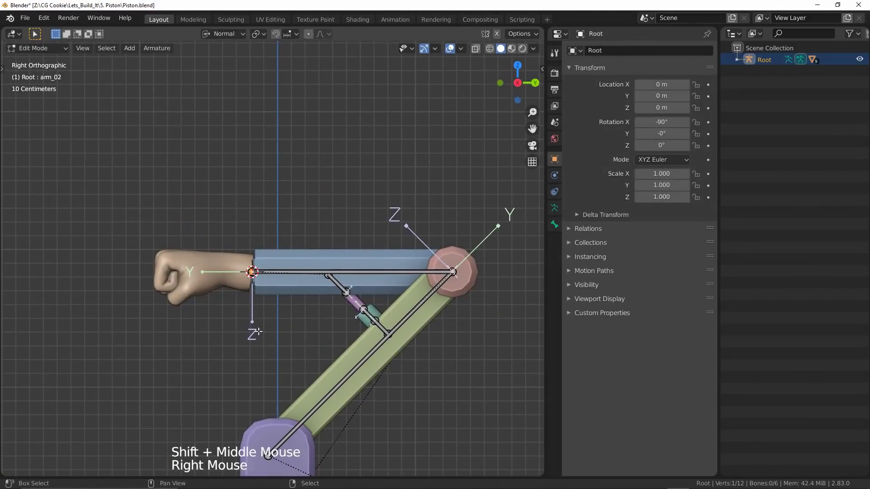
Extrude a vertical bone up from the fist joint and clear its parent.
middle_click_drag(257, 332, 257, 348, "shift")
key("e")
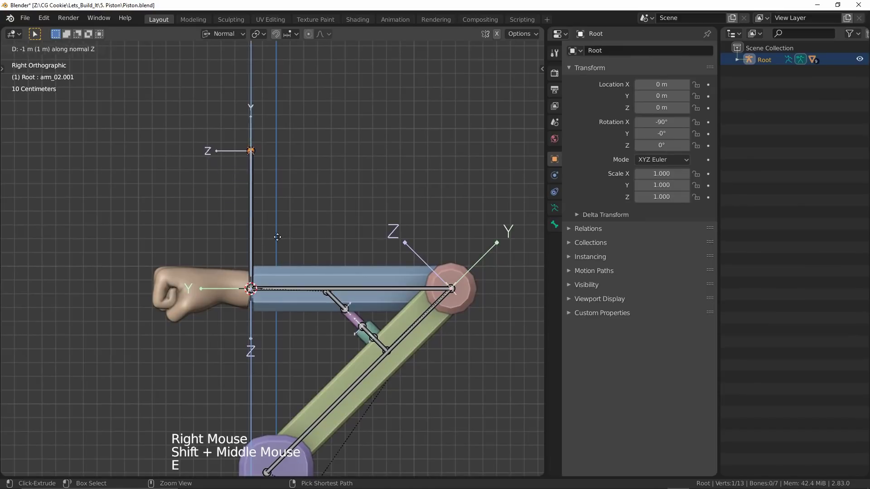
right_click(285, 201)
right_click(251, 204, "shift")
key("alt+p")
key("Up")
key("Return")
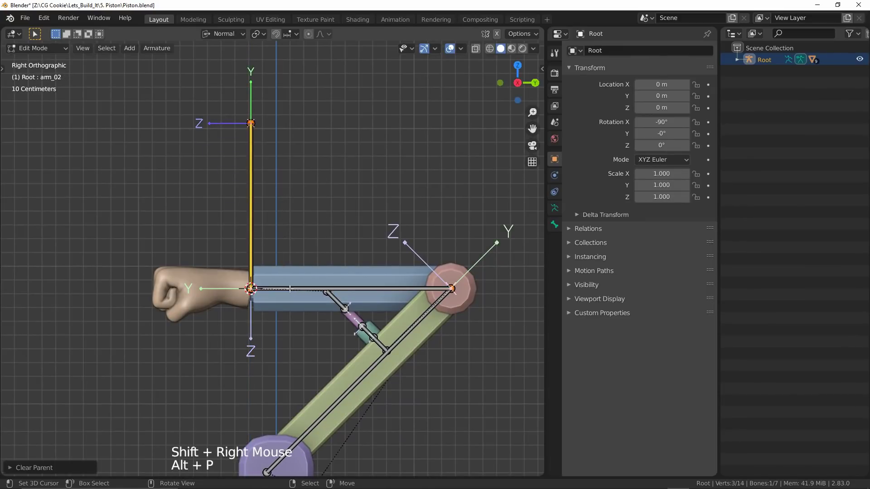
key("g")
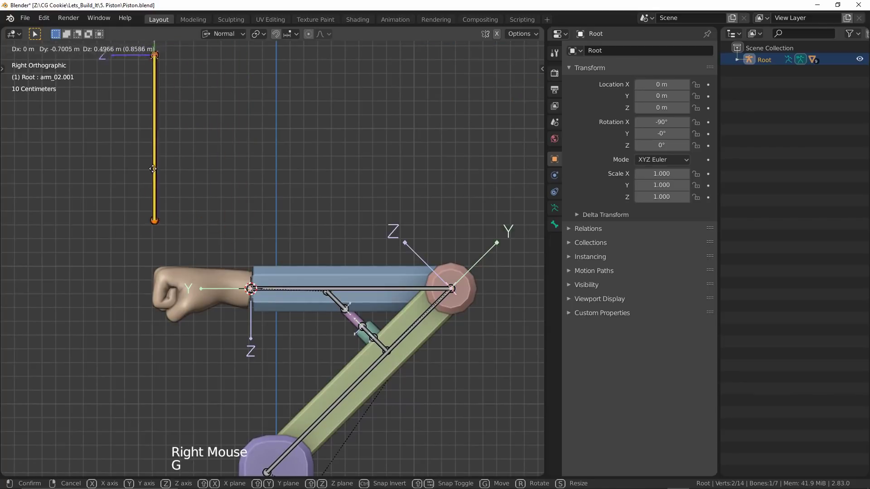
right_click(211, 175)
middle_click_drag(211, 175, 271, 319, "ctrl")
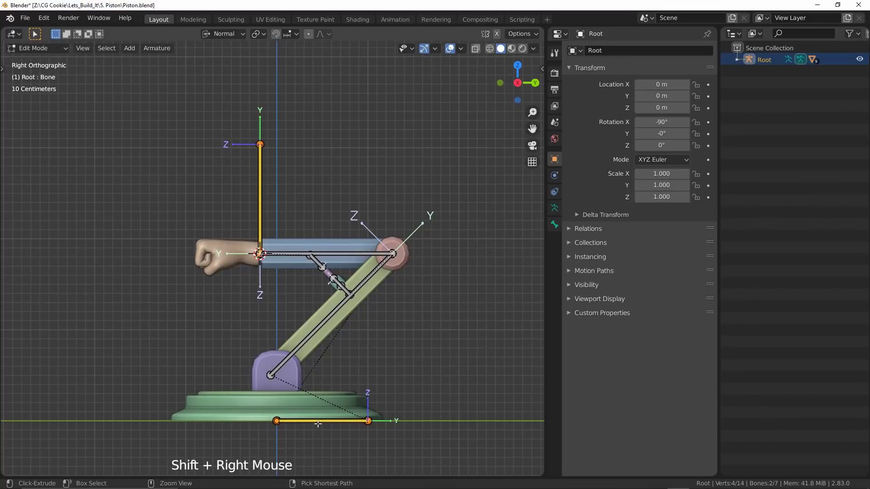
Parent the new controller bone to the base bone with Keep Offset, then select the base bone.
key("ctrl+p")
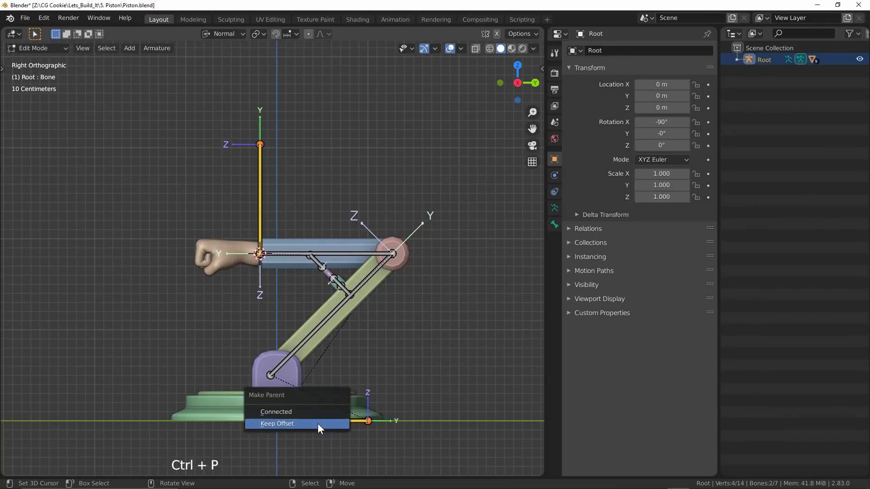
key("Return")
key("ctrl+Tab")
key("Tab")
key("ctrl+Tab")
right_click(345, 421)
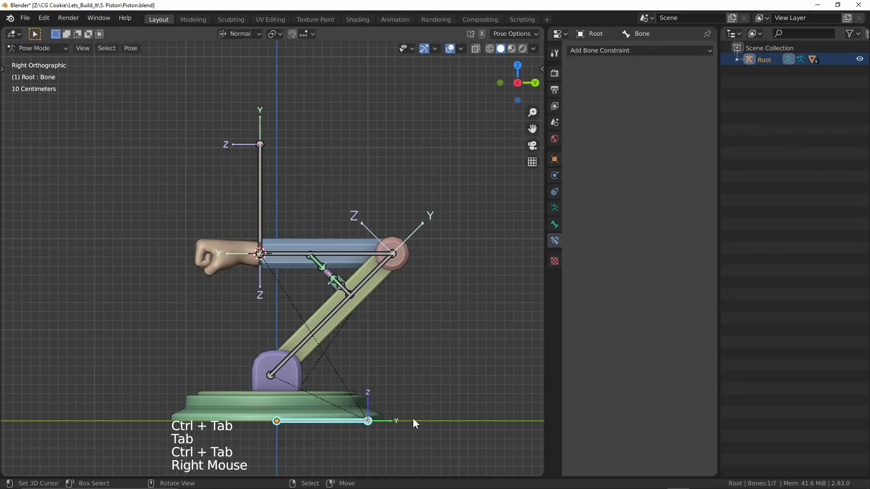
Test-rotate the base bone and zoom in on the arm and fist.
key("r")
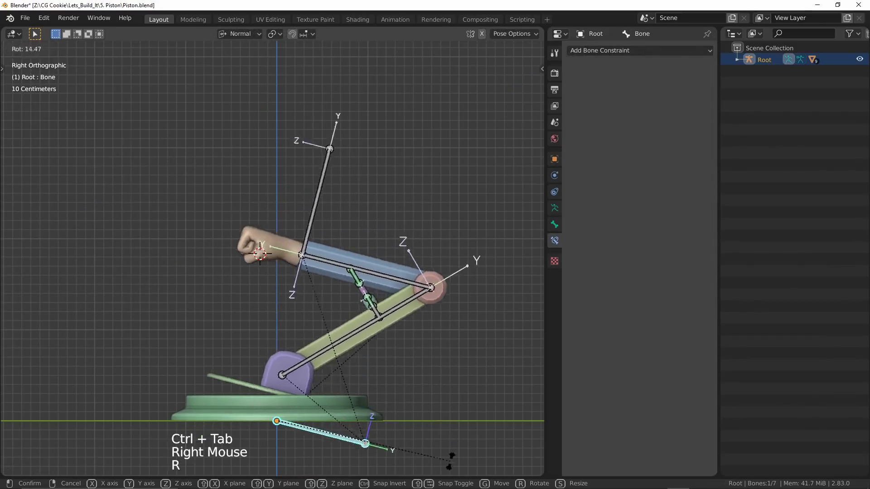
left_click(447, 383)
scroll(444, 385, "up", 3)
middle_click_drag(444, 387, 464, 335, "shift")
Add an Inverse Kinematics constraint to arm_02 with the Root armature as target.
left_click(624, 51)
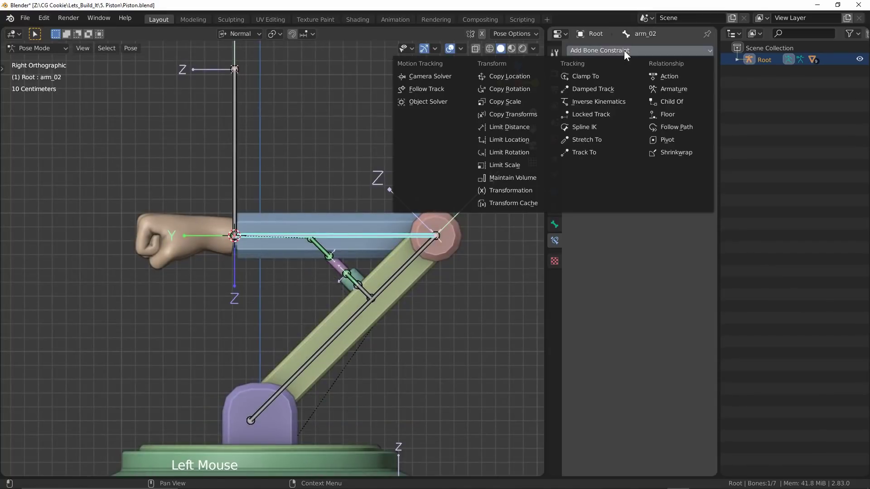
left_click(594, 105)
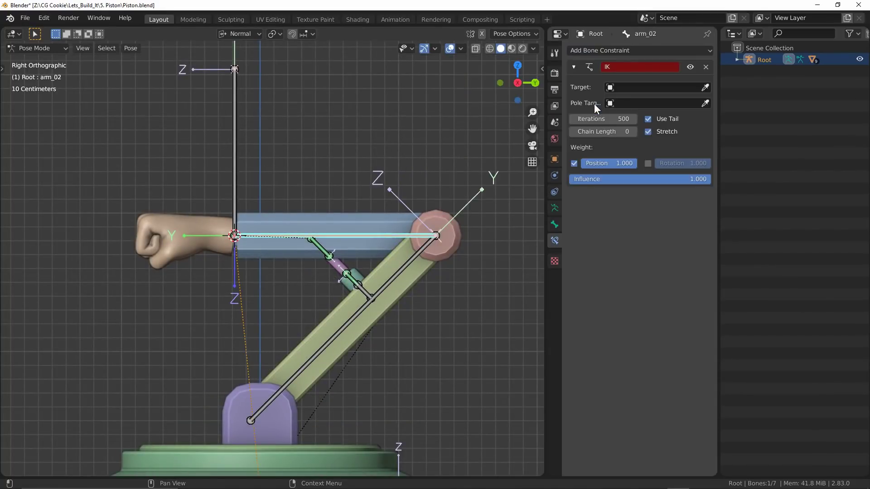
left_click(705, 86)
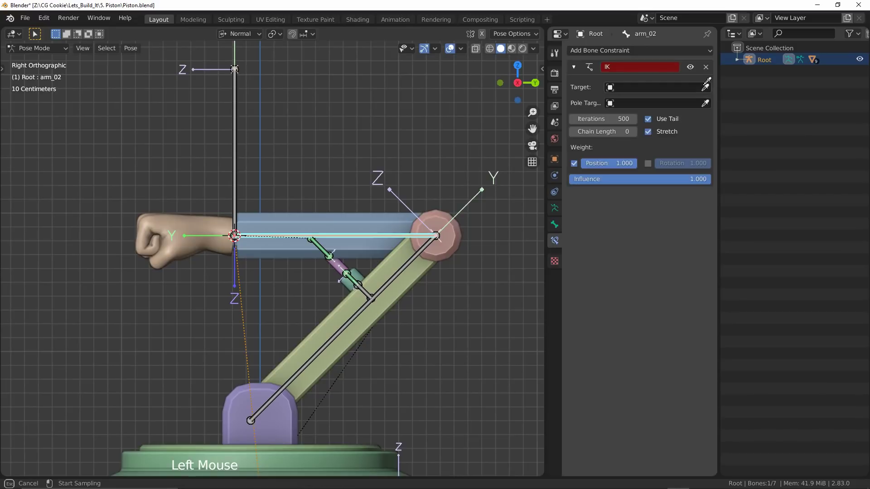
left_click(244, 113)
left_click(662, 103)
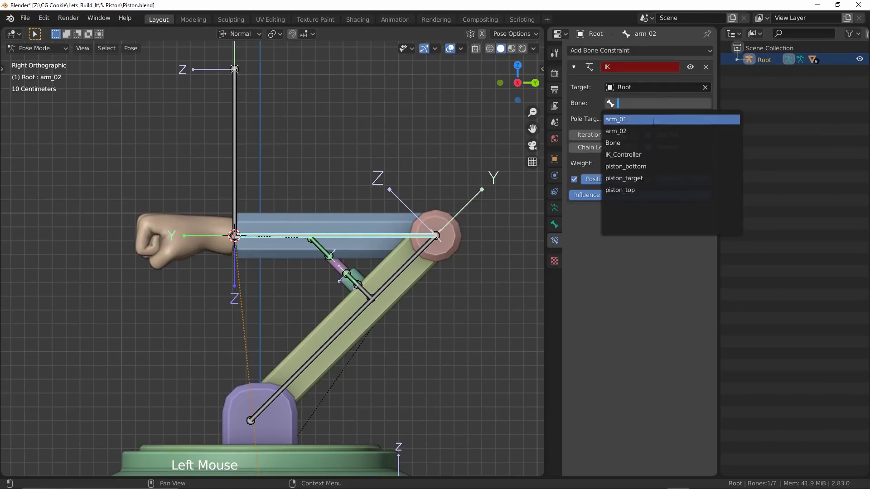
Make IK_Controller the arm_02 IK target bone and test-move the controller.
left_click(633, 154)
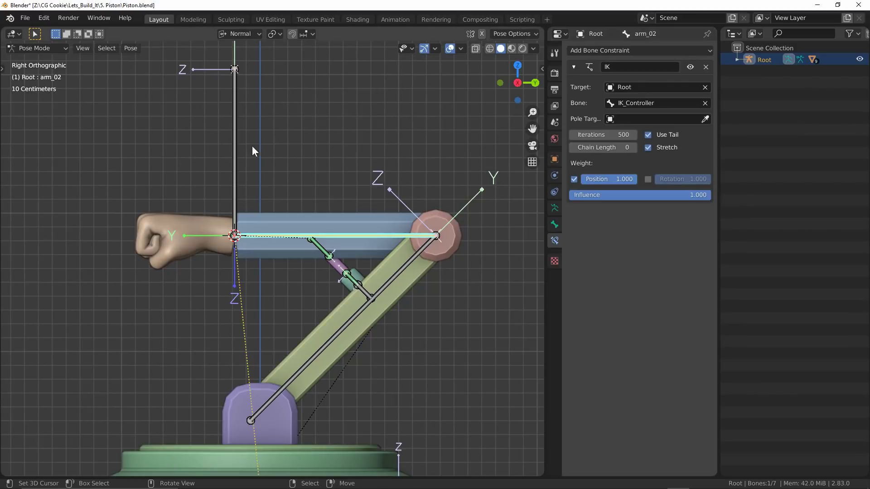
right_click(235, 151)
key("g")
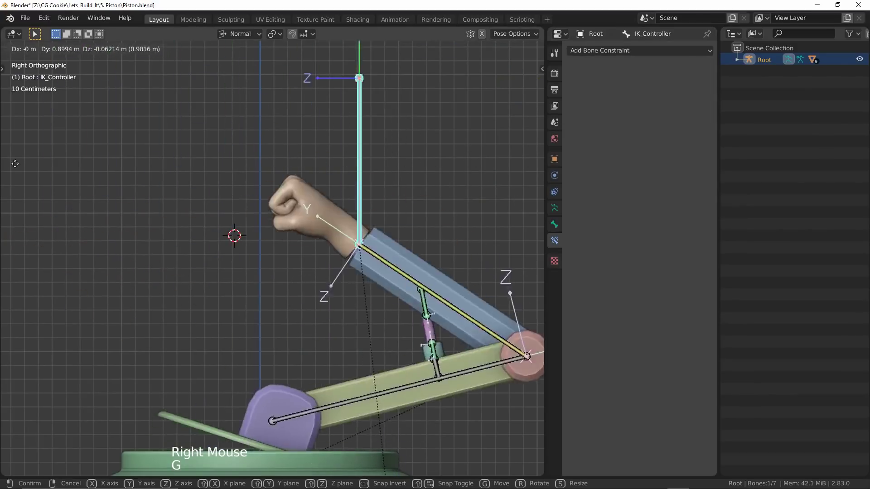
left_click(430, 204)
middle_click_drag(430, 204, 429, 218, "ctrl")
key("g")
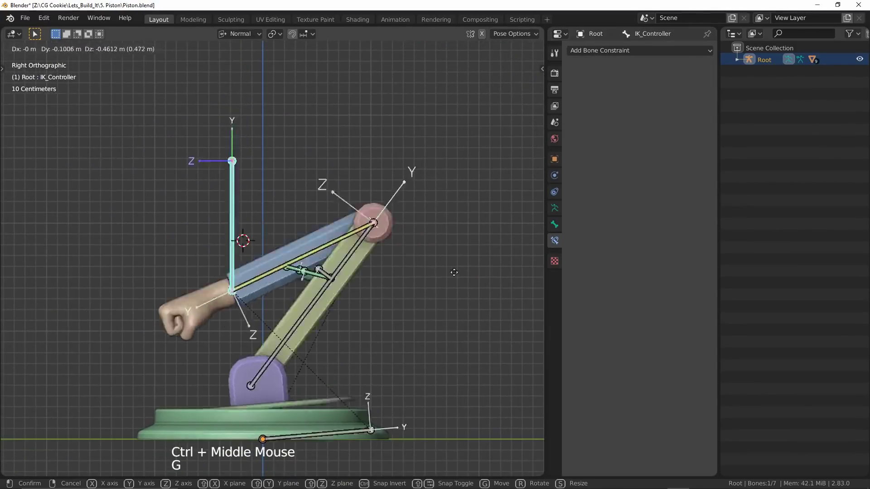
right_click(373, 260)
Raise the arm_02 IK Chain Length to 1 and test the one-bone chain.
right_click(324, 242)
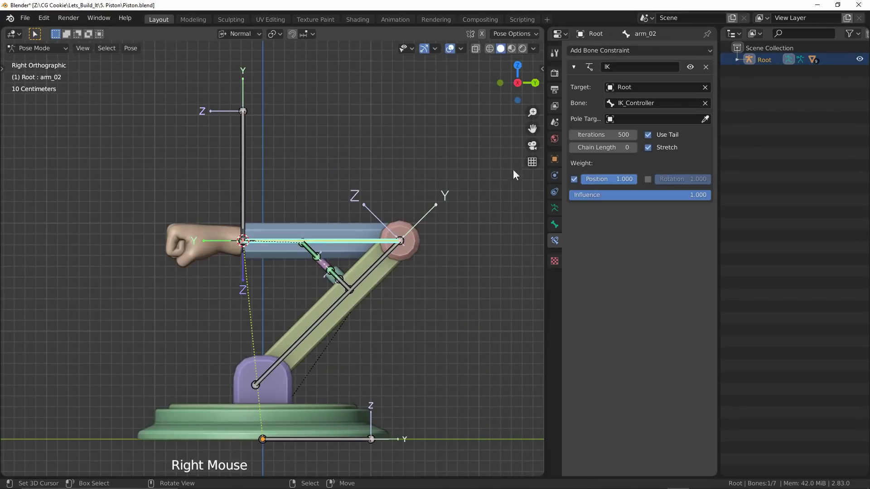
left_click(633, 147)
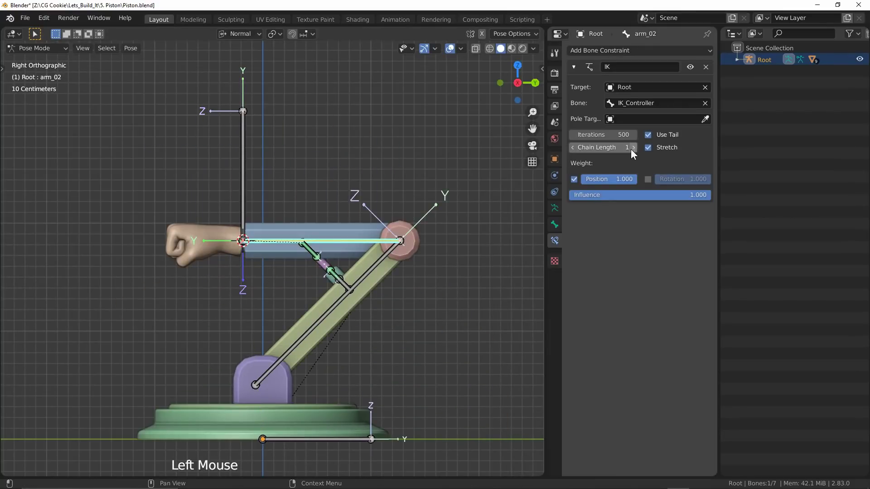
right_click(243, 177)
key("g")
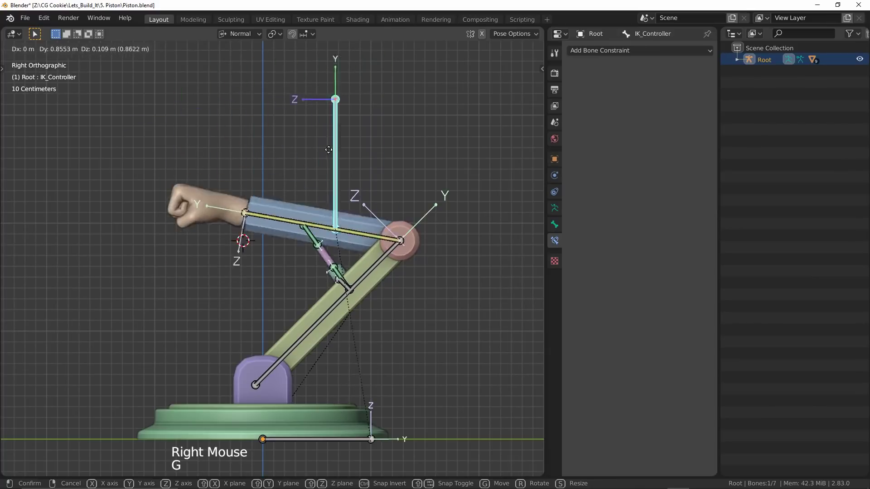
right_click(228, 162)
Raise the arm_02 IK Chain Length to 2 and watch both segments bend with the controller.
right_click(360, 233)
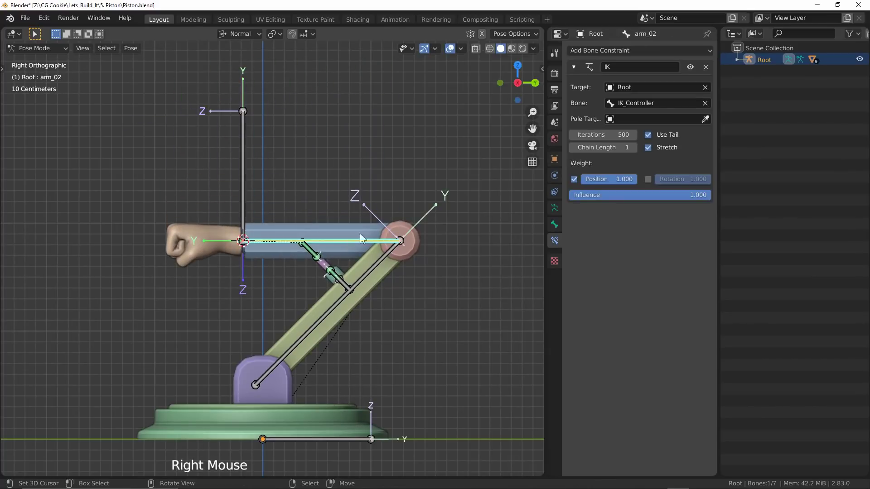
left_click(633, 147)
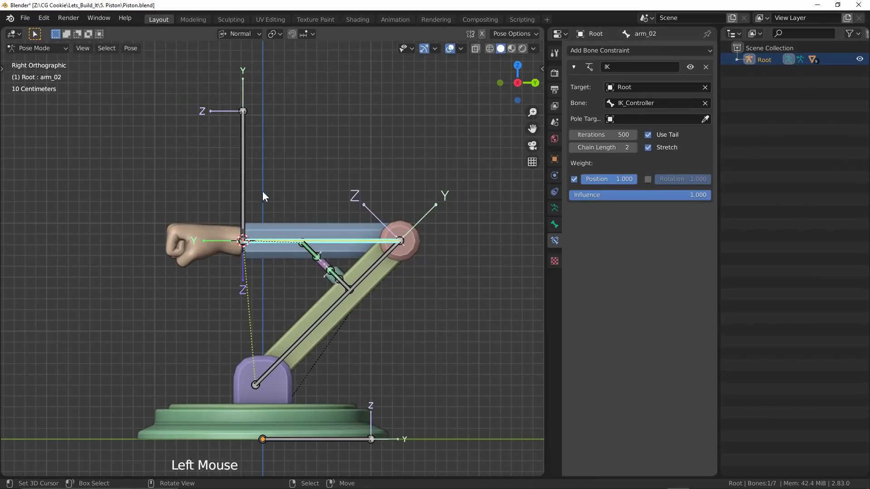
right_click(260, 169)
key("g")
right_click(243, 170)
key("g")
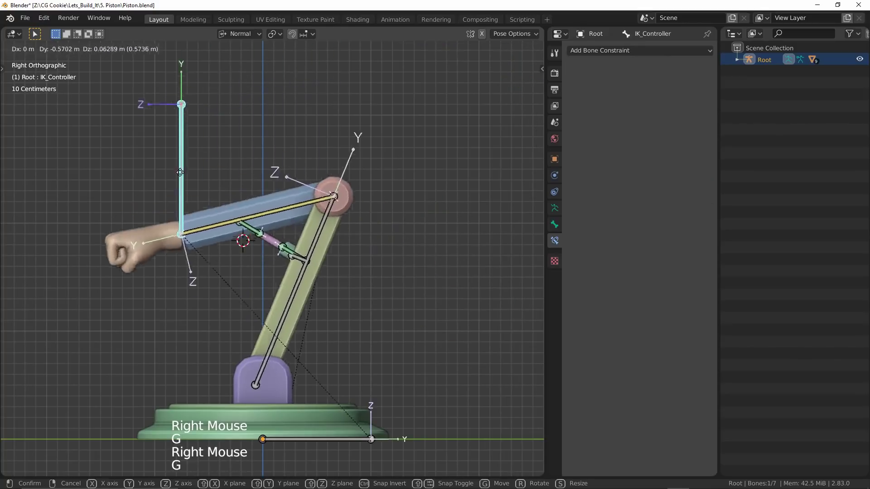
right_click(284, 200)
key("shift+alt+z")
key("g")
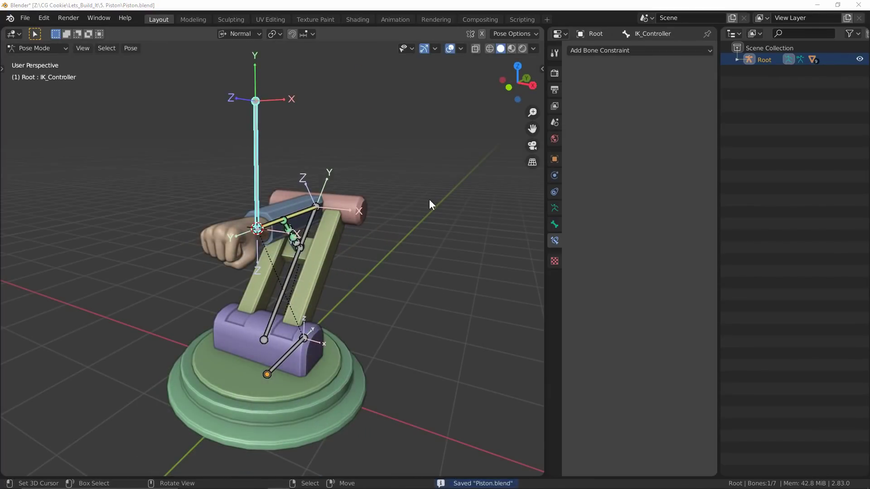
Reframe the rig and drag IK_Controller to confirm the arm follows, then cancel to rest pose.
middle_click(430, 200)
middle_click_drag(429, 199, 455, 225, "shift")
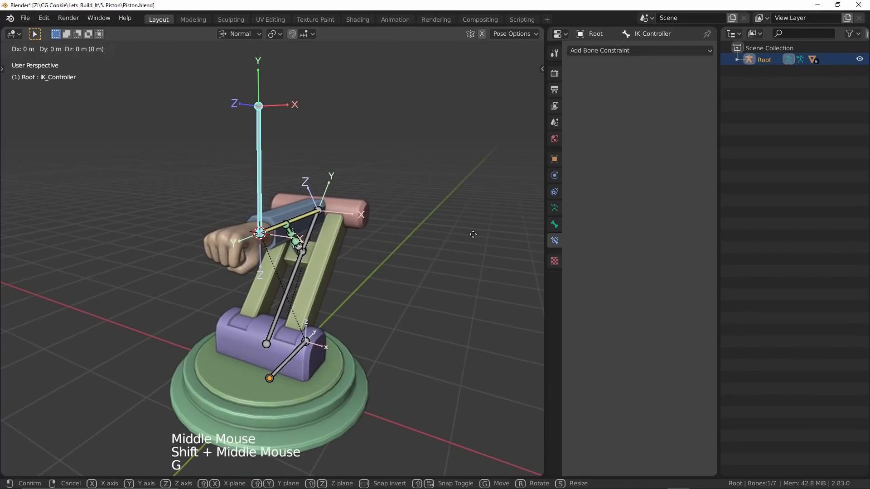
right_click(394, 210)
key("shift+alt+z")
key("g")
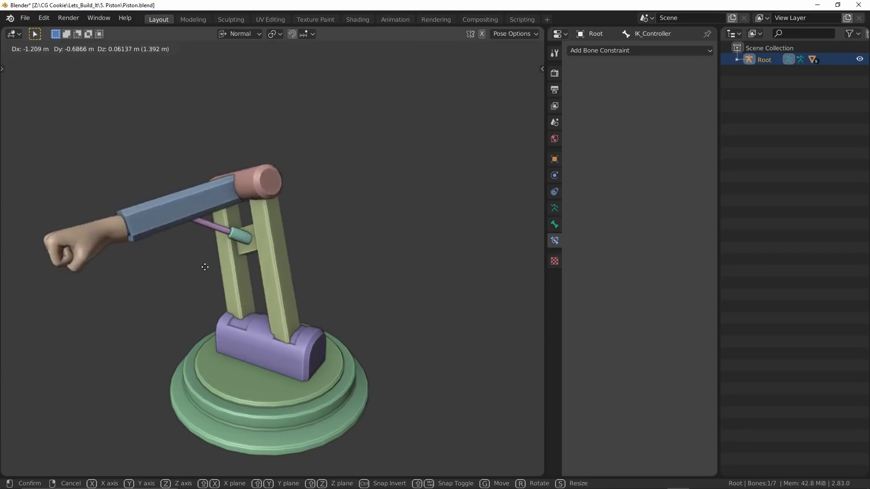
right_click(285, 243)
key("shift+alt+z")
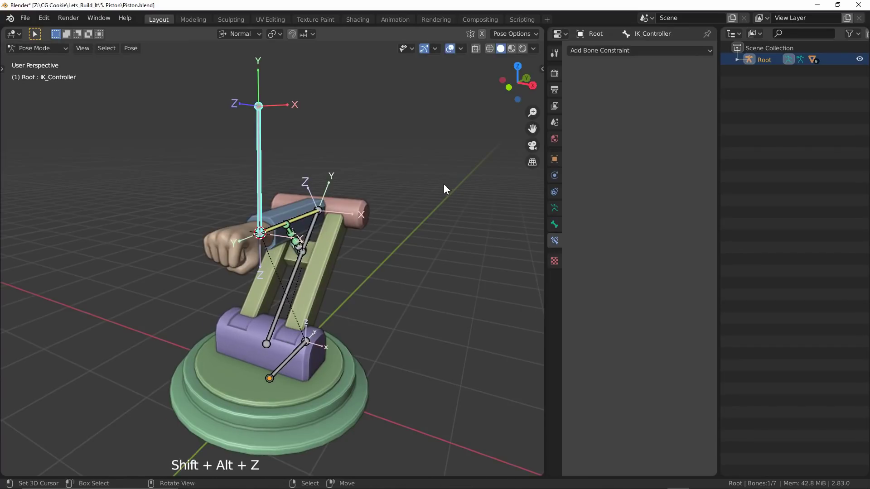
Show the N panel and add a Limit Location constraint to IK_Controller.
key("n")
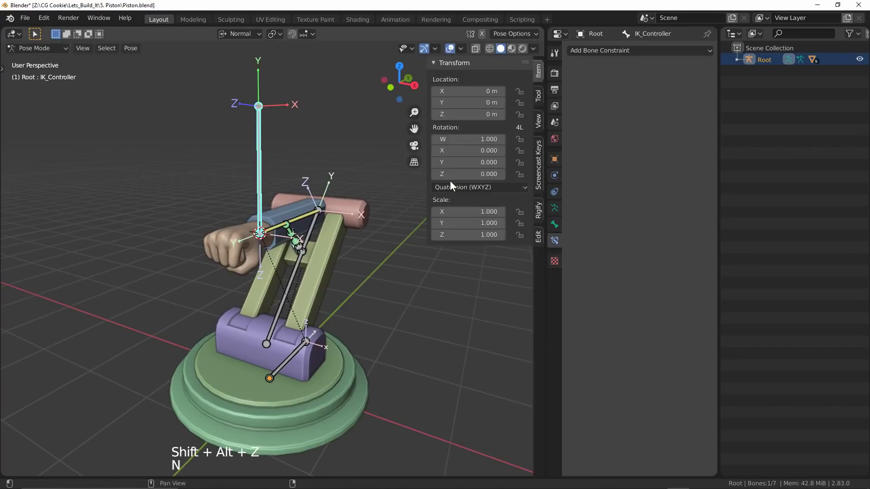
left_click(618, 51)
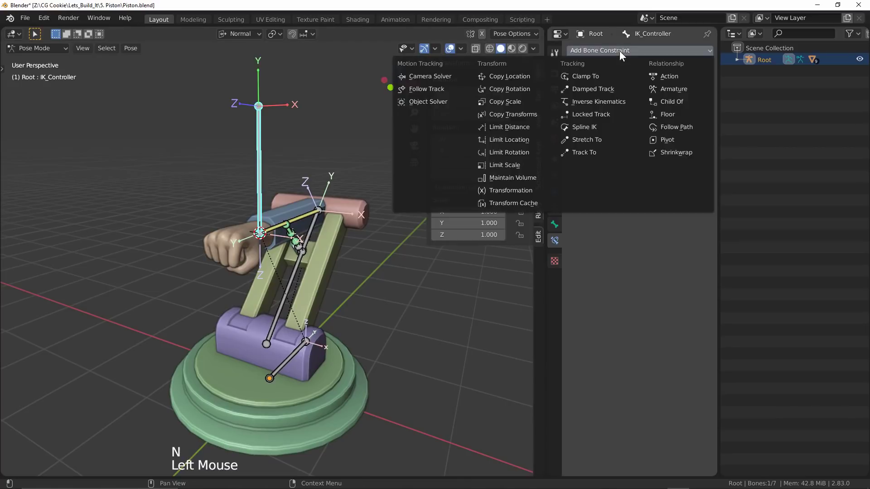
left_click(528, 141)
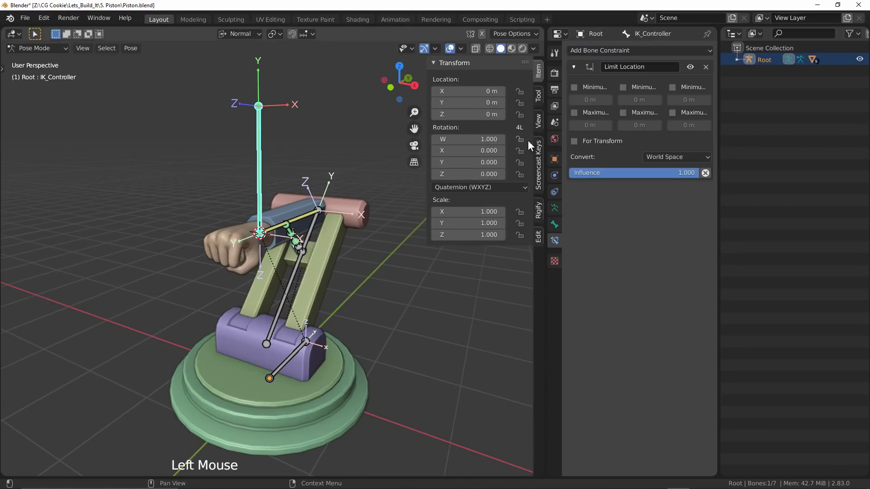
Move IK_Controller up along its local Z axis to see how the arm responds.
middle_click_drag(324, 214, 294, 224)
key("g")
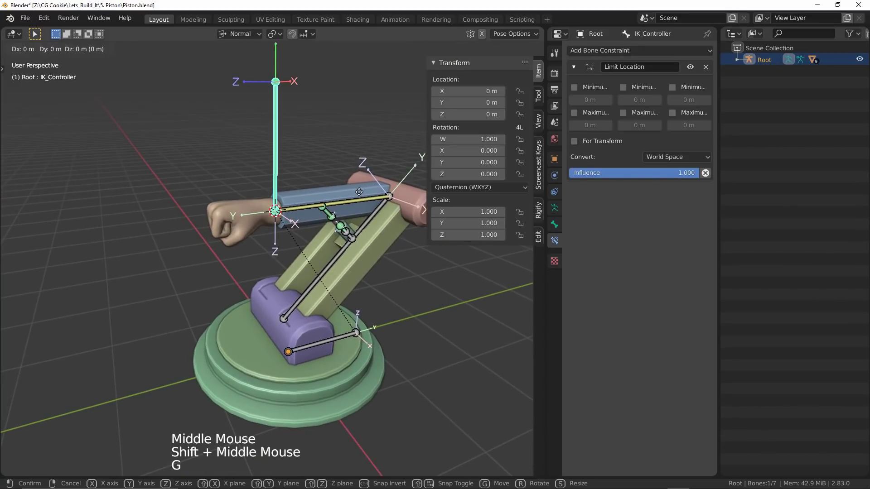
key("y")
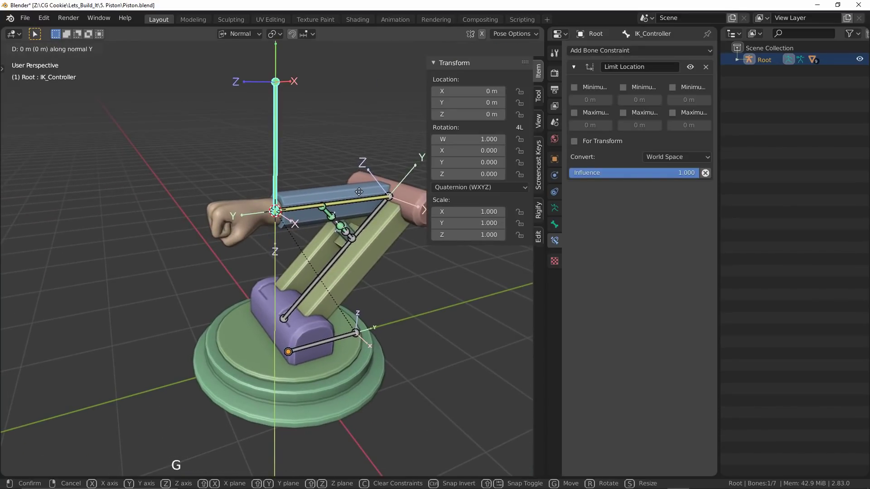
key("g")
key("z")
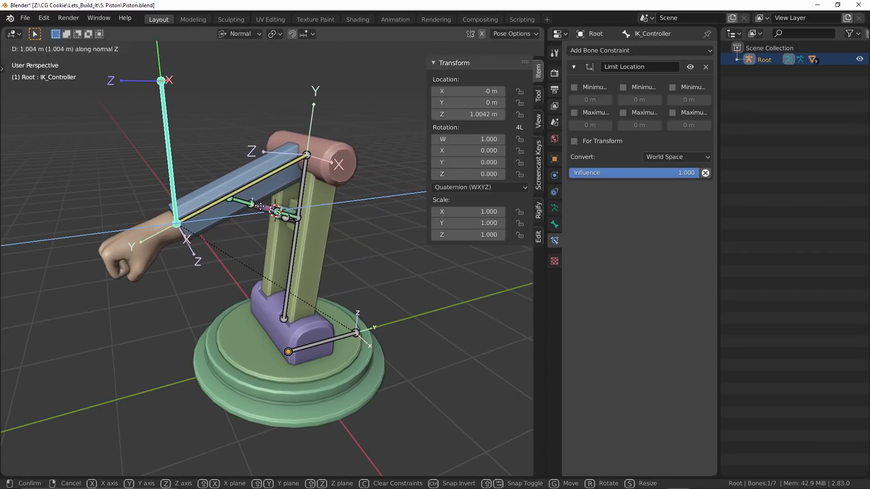
Set the Limit Location to Local Space with a 1 m Maximum Z, then test lifting.
left_click(261, 206)
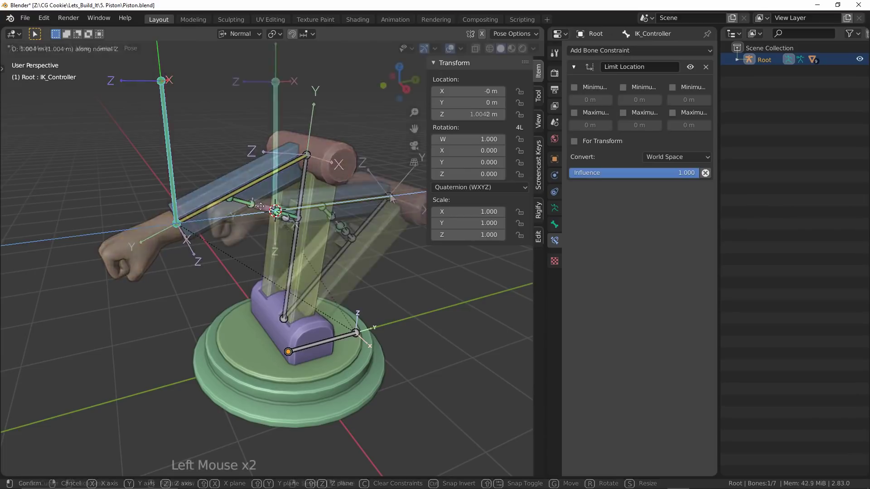
left_click(685, 158)
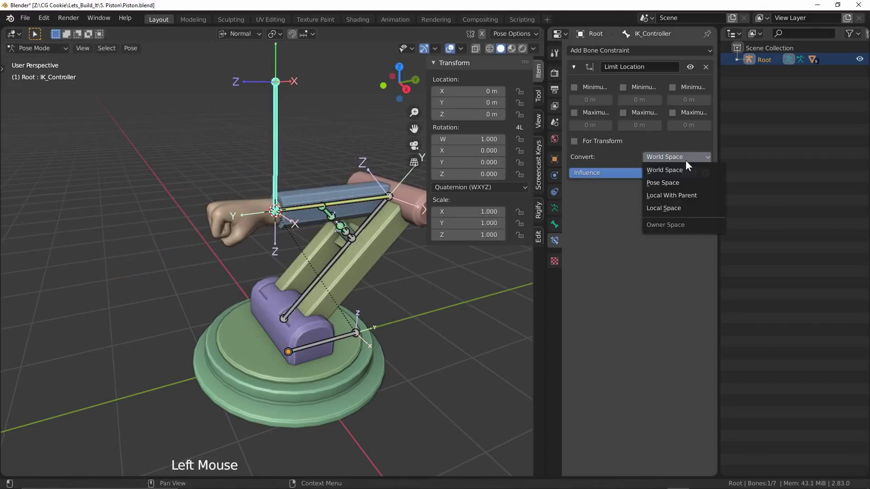
left_click(677, 207)
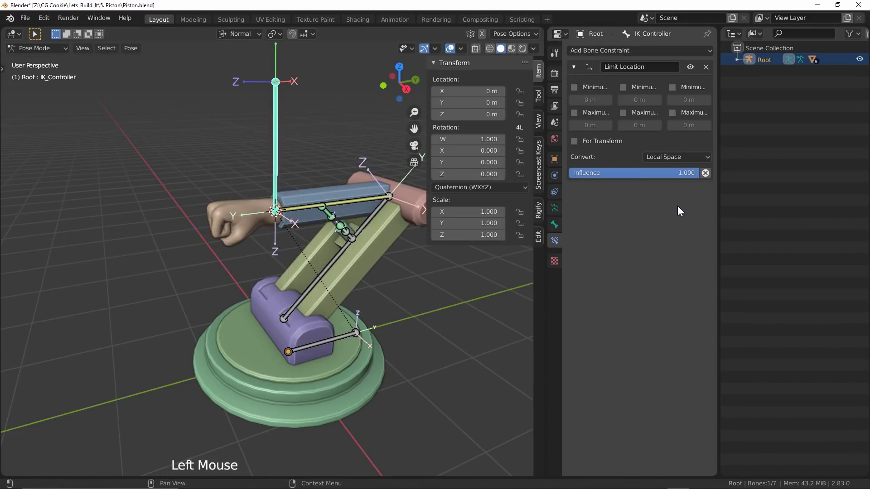
left_click(673, 113)
left_click(694, 124)
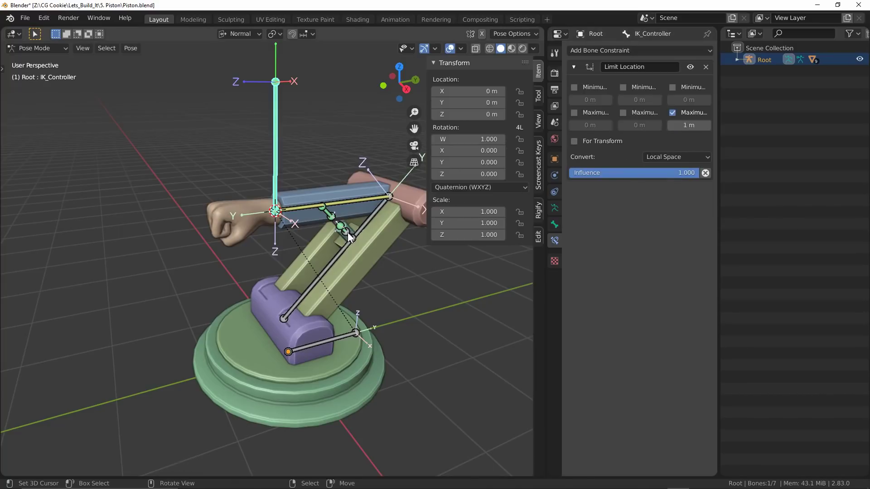
key("g")
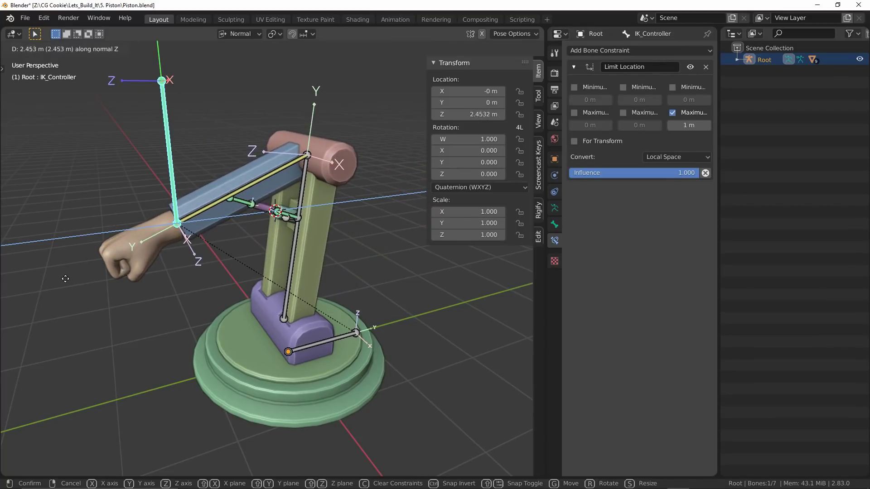
right_click(40, 283)
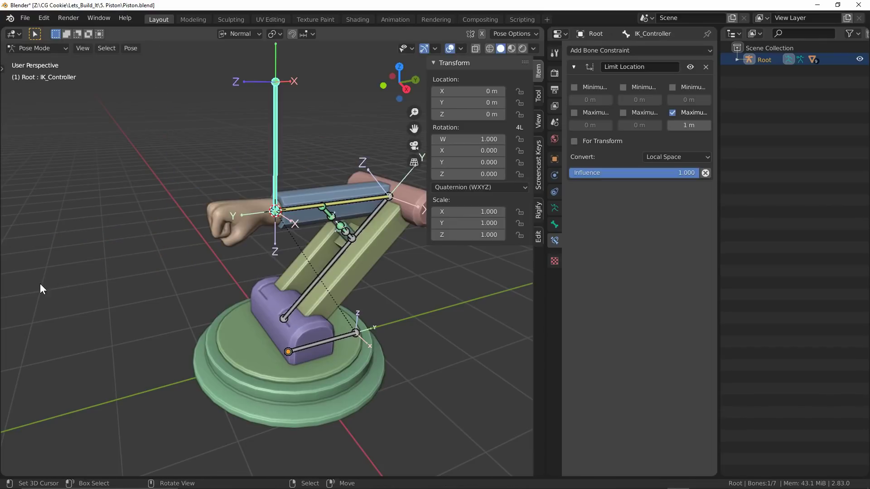
Enable For Transform so the 1 m Z cap stops upward drags, and retest.
left_click(589, 139)
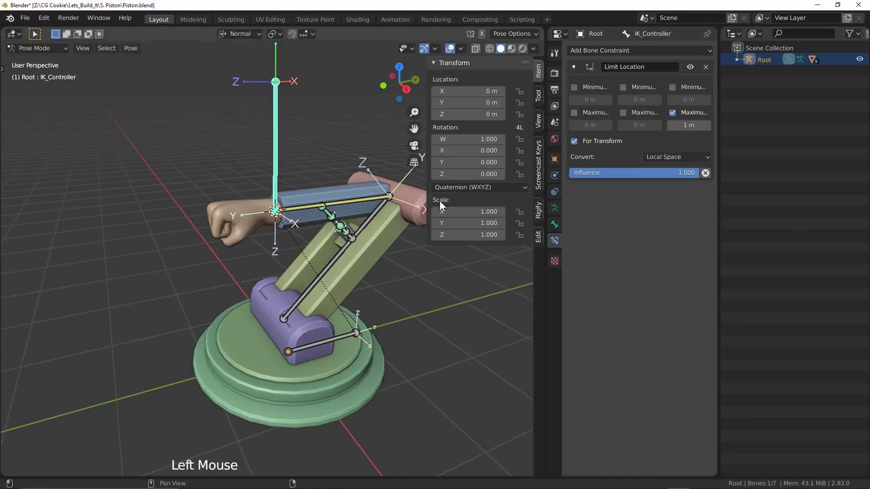
key("g")
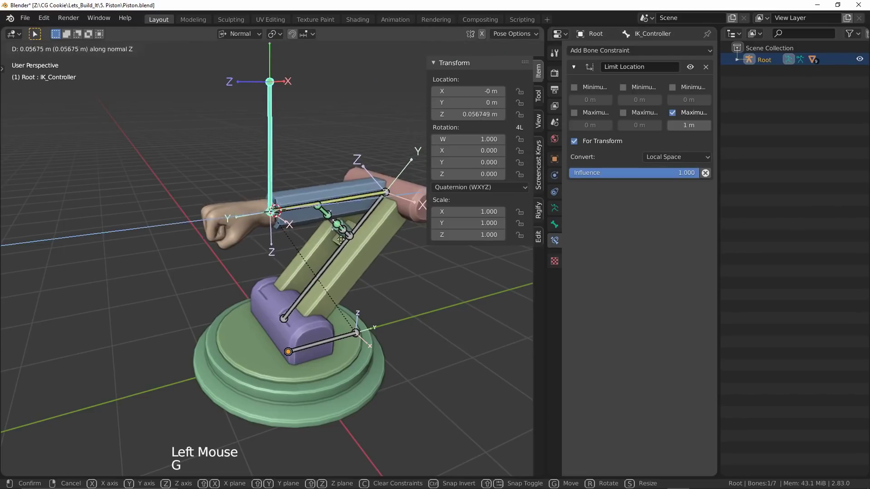
right_click(107, 292)
middle_click_drag(107, 291, 308, 282)
Enable Minimum and Maximum X limits at 0 m and confirm sideways movement is blocked.
key("g")
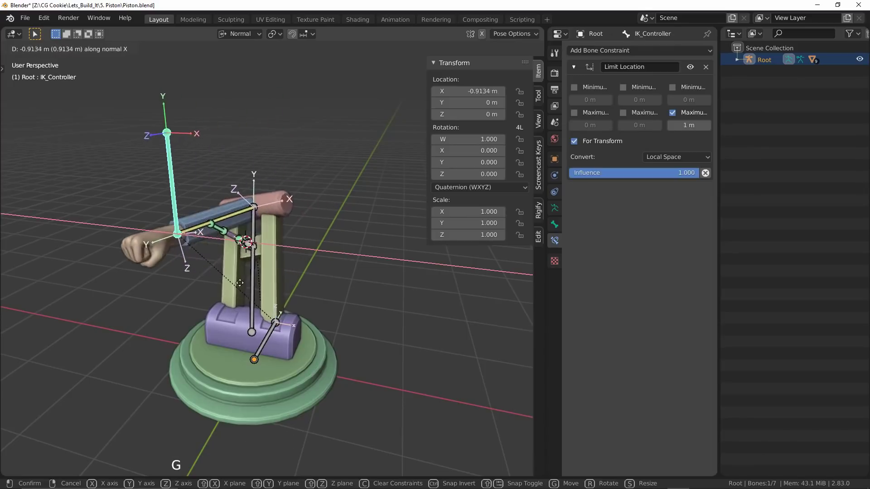
right_click(308, 264)
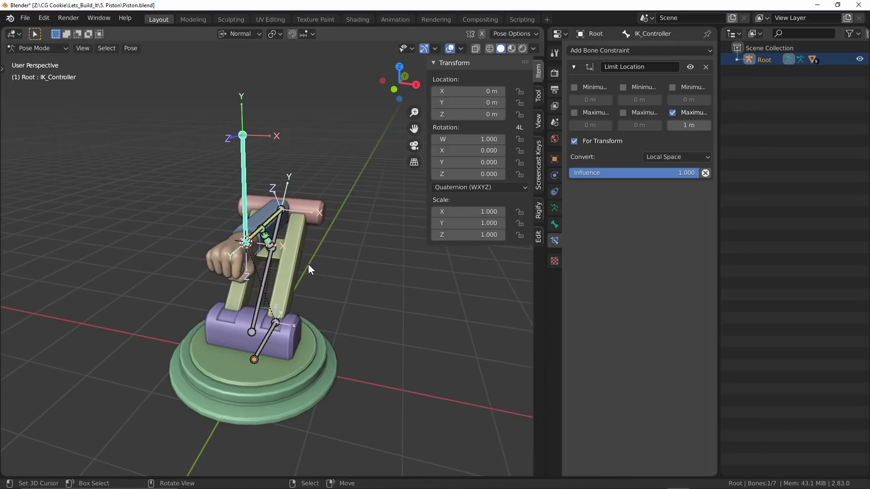
left_click(574, 88)
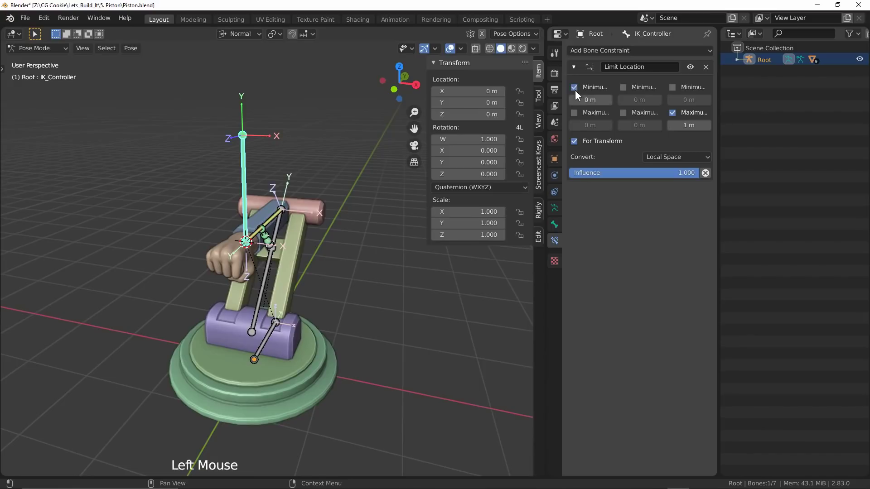
left_click(574, 112)
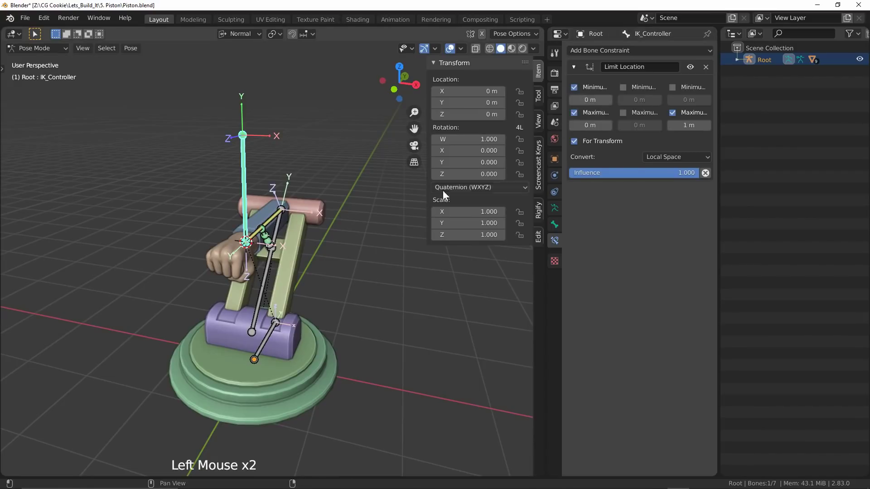
key("g")
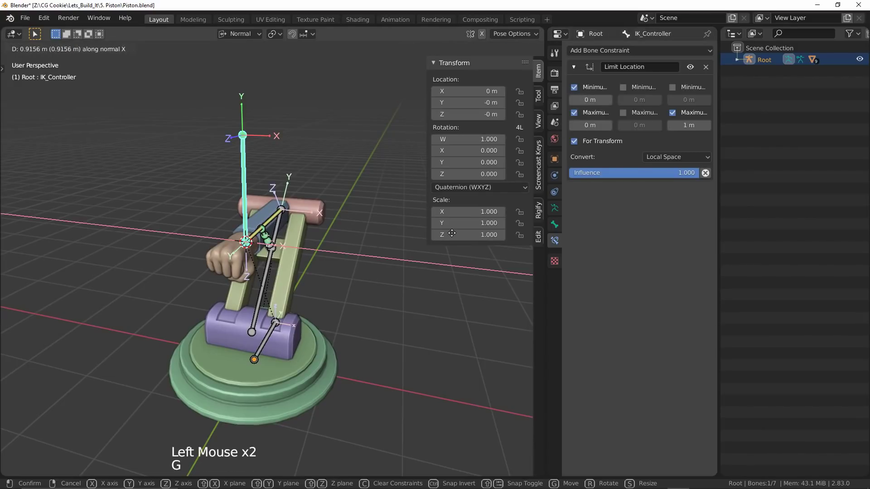
left_click(380, 238)
Lock the controller's Location X instead and remove the X limits.
left_click(519, 92)
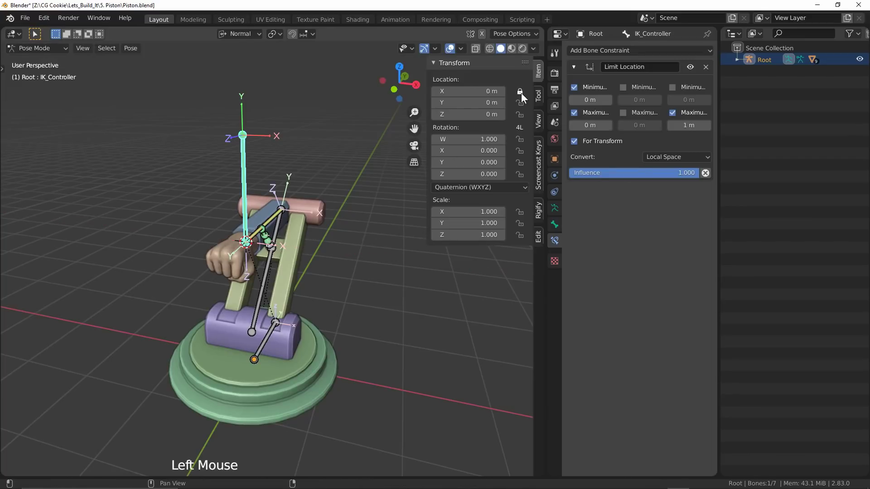
left_click(574, 87)
left_click(574, 112)
Hide overlays and move IK_Controller along Y to extend the arm with X locked.
key("g")
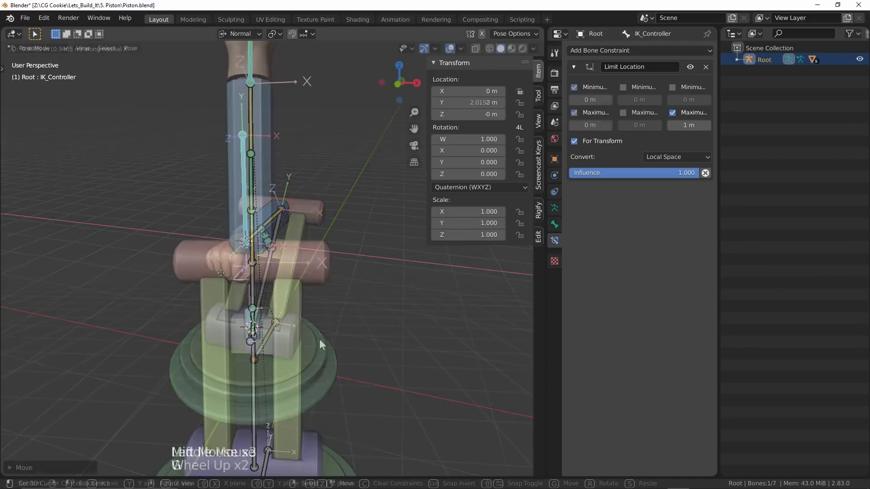
scroll(312, 335, "up", 2)
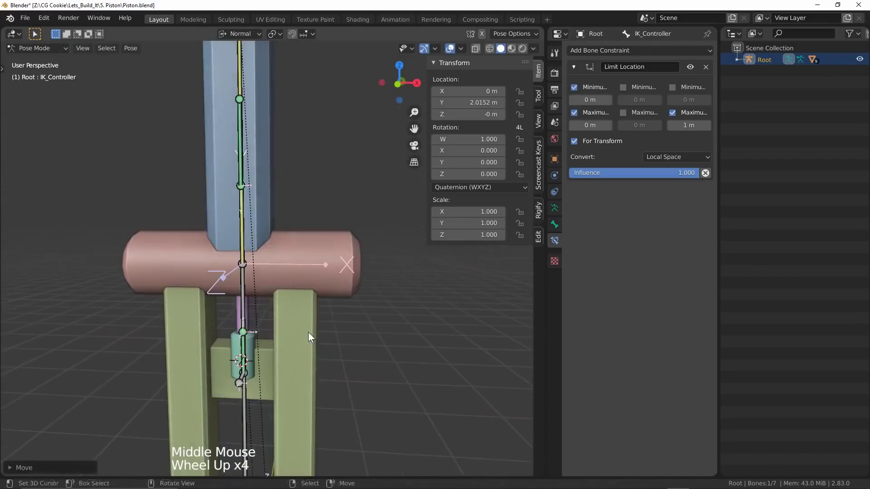
mouse_move(308, 332)
middle_mouse_down()
mouse_move(267, 330)
mouse_move(305, 325)
middle_mouse_up()
key("shift+alt+z")
scroll(281, 335, "down", 4)
scroll(305, 326, "up", 1)
key("g")
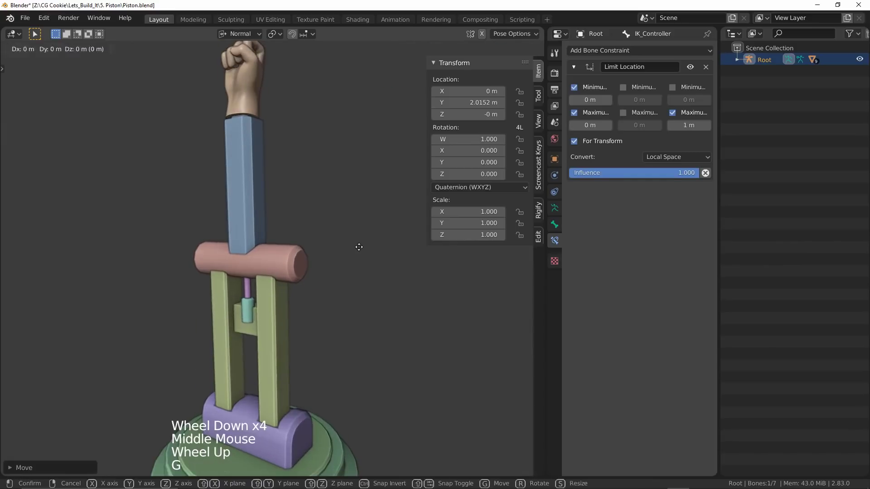
right_click(362, 255)
key("g")
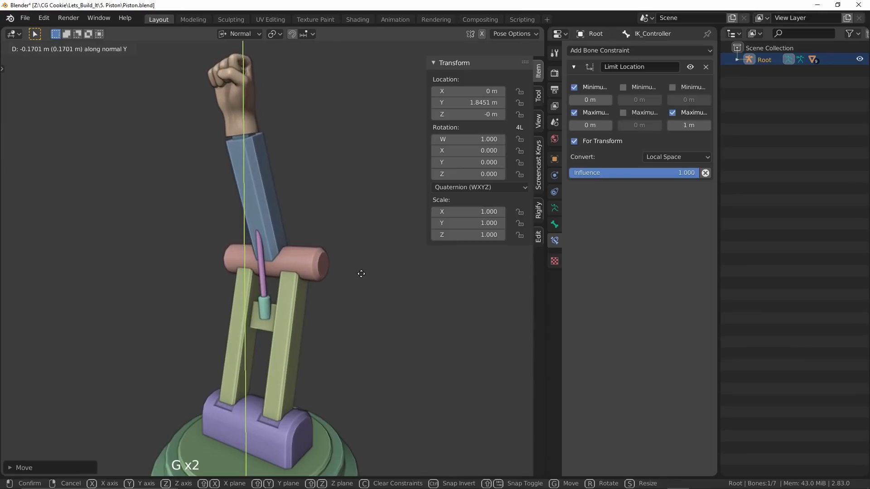
left_click(360, 272)
middle_click_drag(360, 272, 242, 281)
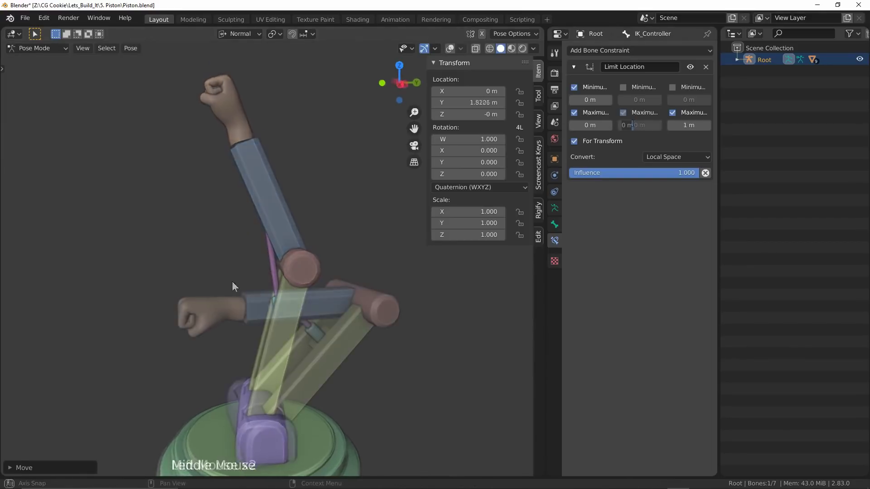
Set a 1.5 m Maximum Y limit, test along Y, and enable a Minimum Z limit.
left_click(623, 113)
left_click_drag(632, 125, 632, 124)
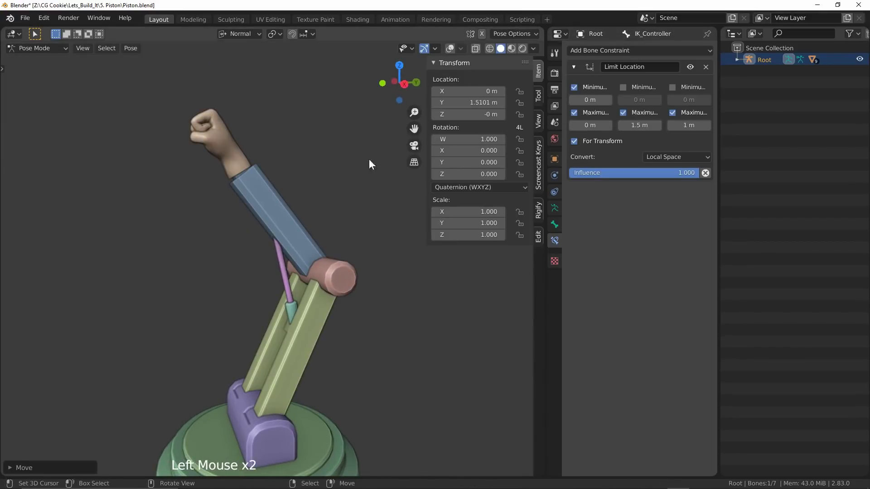
middle_click_drag(319, 260, 341, 143, "shift")
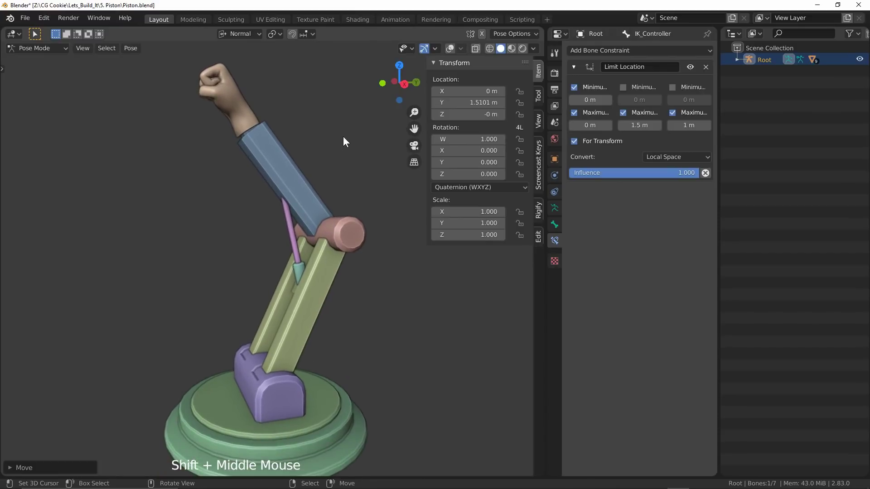
key("g")
key("y")
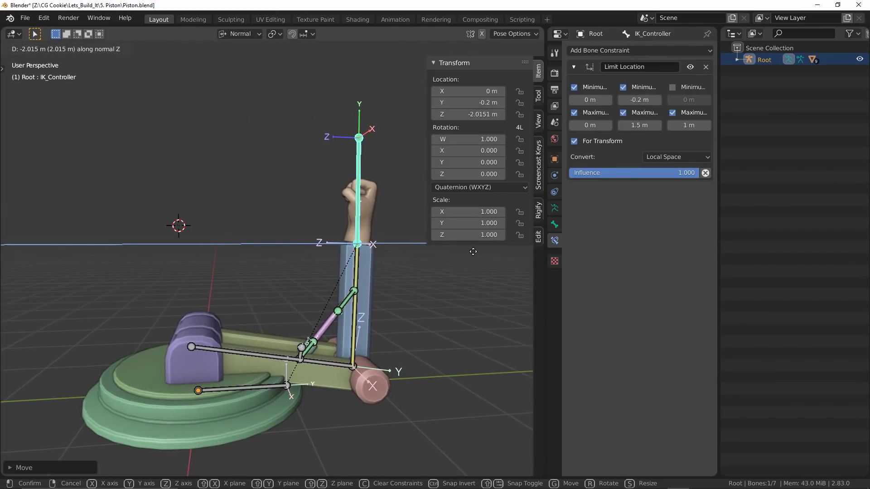
right_click(473, 252)
left_click(673, 88)
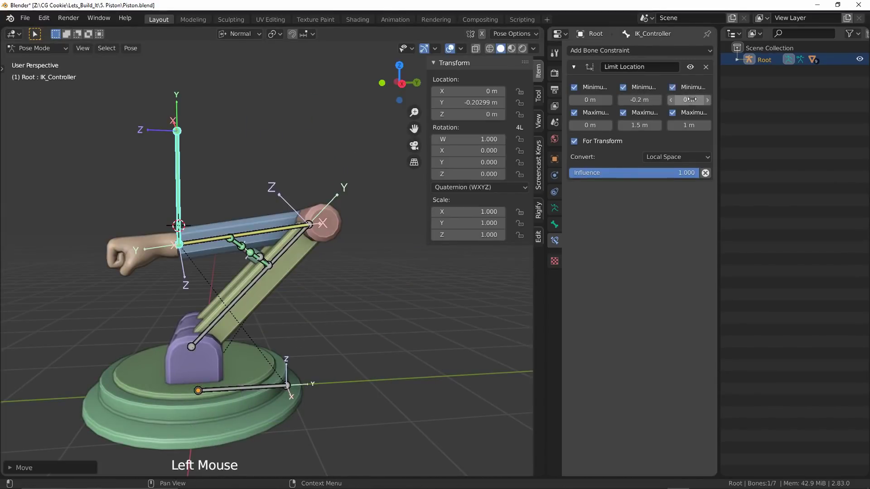
left_click(692, 100)
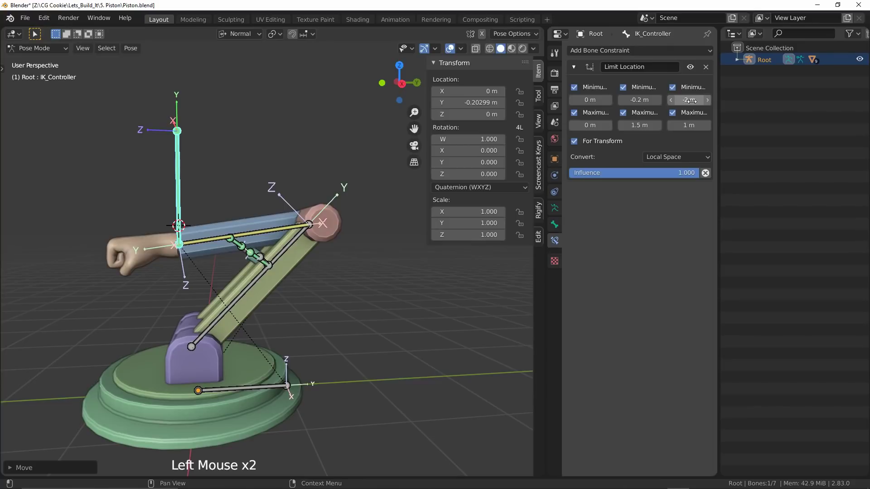
Hide overlays and move IK_Controller freely to test its limits, including the -2 m Z minimum.
key("shift+alt+z")
key("g")
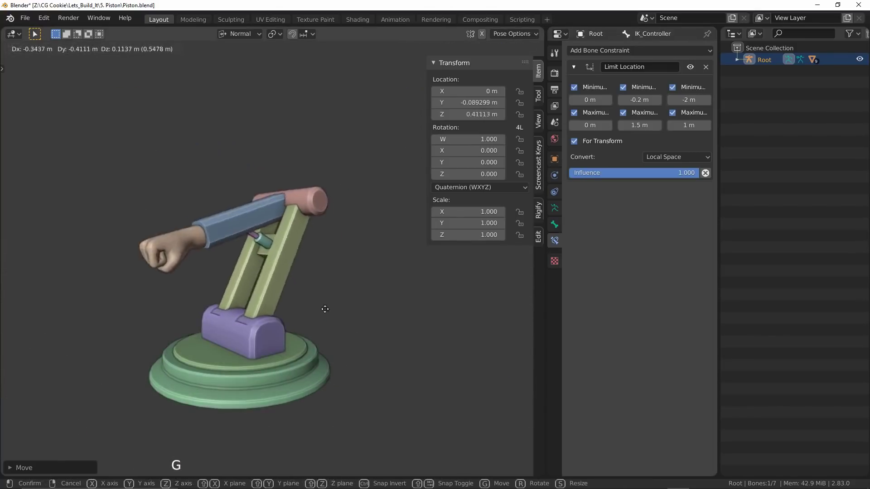